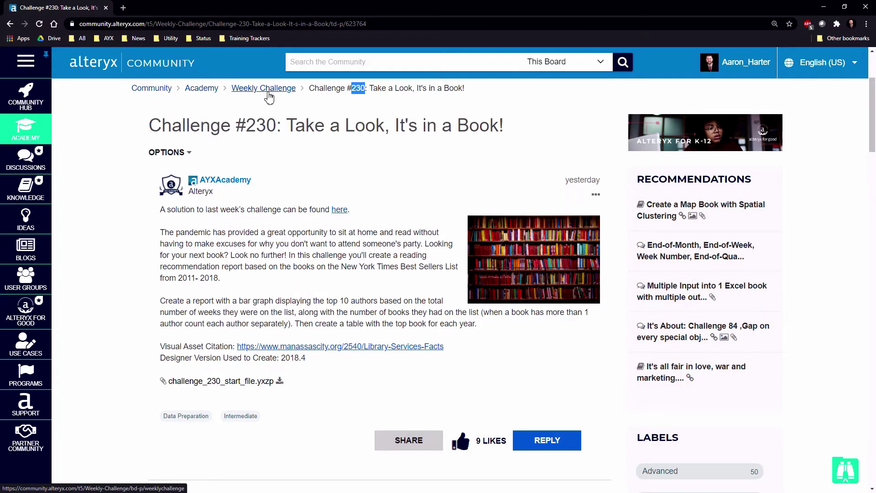
# Select the start file name challenge_230_start_file.yxzp in the Challenge #230 post, then switch to Alteryx
pyautogui.click(360, 98)
pyautogui.moveTo(289, 384); pyautogui.dragTo(165, 382)
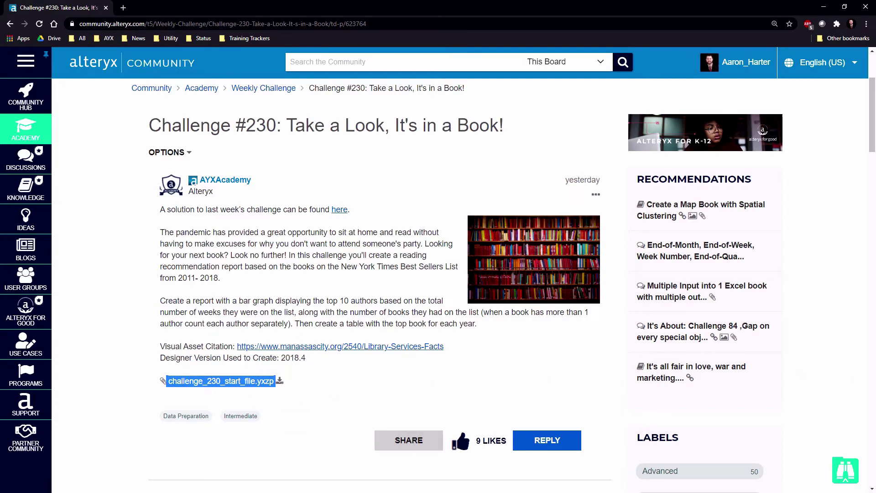
pyautogui.hotkey('alt', 'Tab')
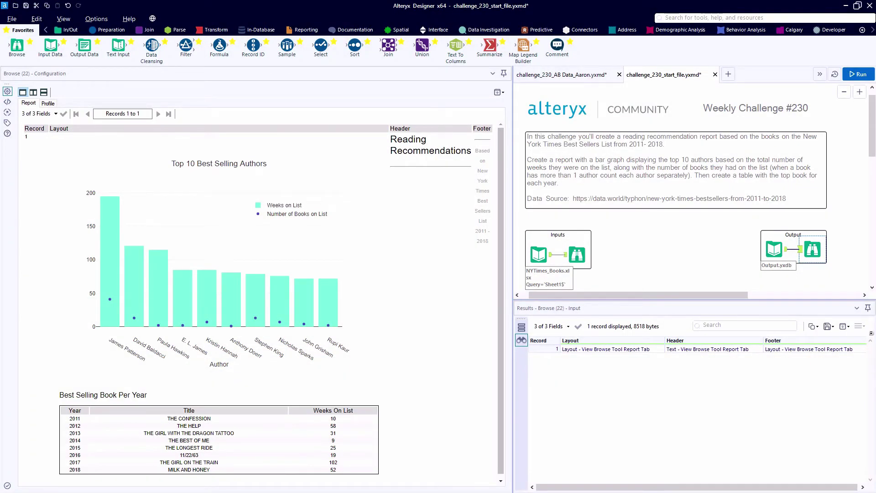
# Highlight the chart title, book table heading, Reading Recommendations header and footer, then browse the raw book data
pyautogui.doubleClick(177, 164)
pyautogui.click(268, 168)
pyautogui.doubleClick(73, 395)
pyautogui.moveTo(74, 395); pyautogui.dragTo(139, 396)
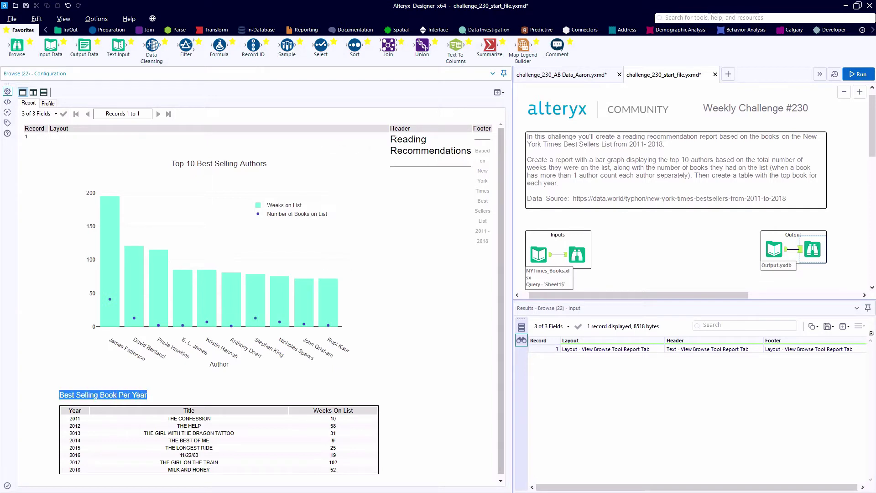
pyautogui.doubleClick(411, 139)
pyautogui.moveTo(410, 139); pyautogui.dragTo(417, 150)
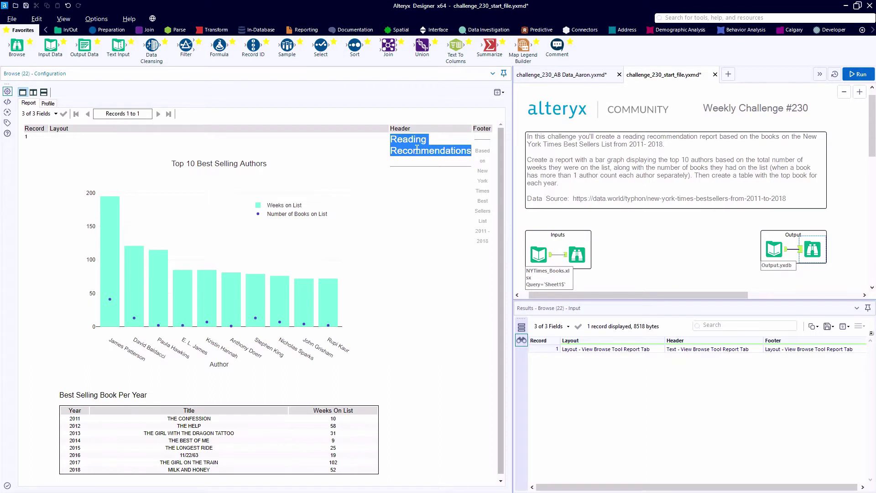
pyautogui.moveTo(475, 151); pyautogui.dragTo(489, 255)
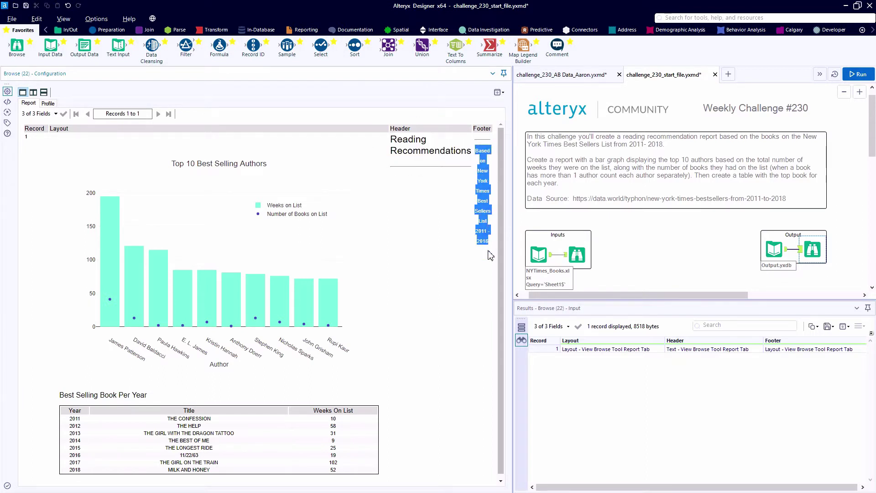
pyautogui.click(576, 254)
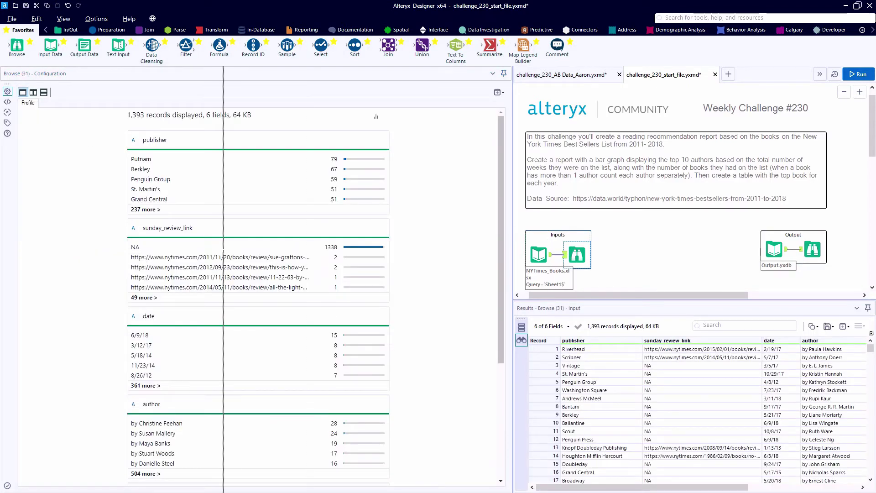
# Resize the panes, widen the author column and profile the author field's longest value
pyautogui.moveTo(512, 248); pyautogui.dragTo(190, 248)
pyautogui.scroll(-3, 230, 237)
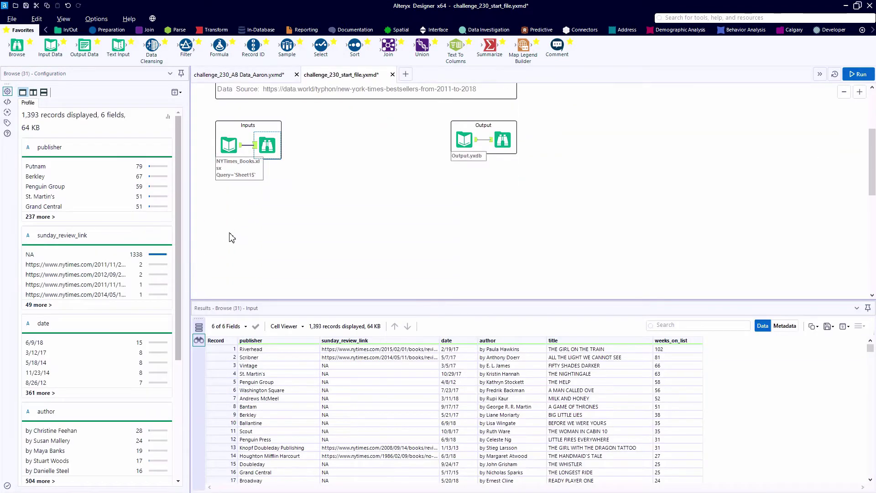
pyautogui.scroll(1, 231, 237)
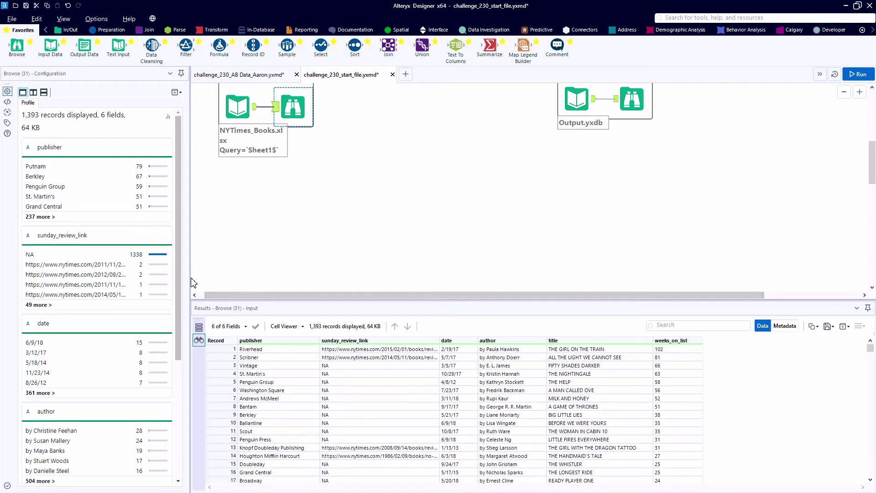
pyautogui.moveTo(190, 192); pyautogui.dragTo(236, 192)
pyautogui.moveTo(303, 297); pyautogui.dragTo(316, 297)
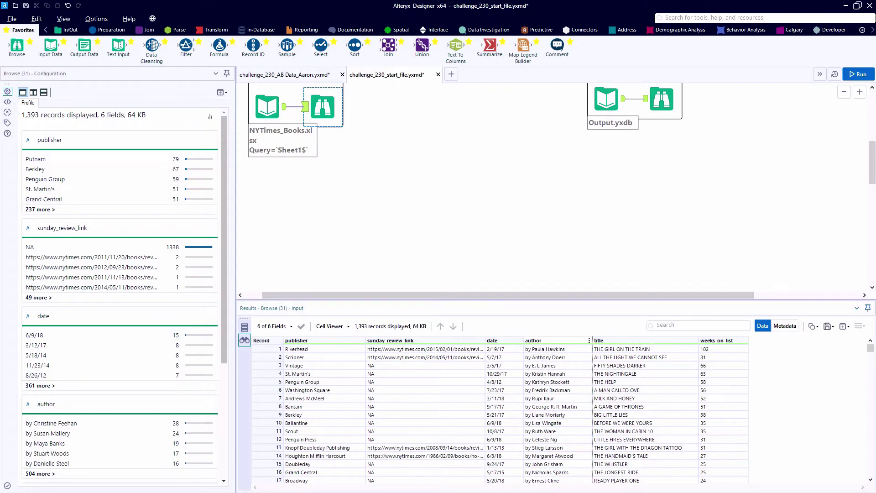
pyautogui.moveTo(589, 340); pyautogui.dragTo(669, 340)
pyautogui.click(631, 349)
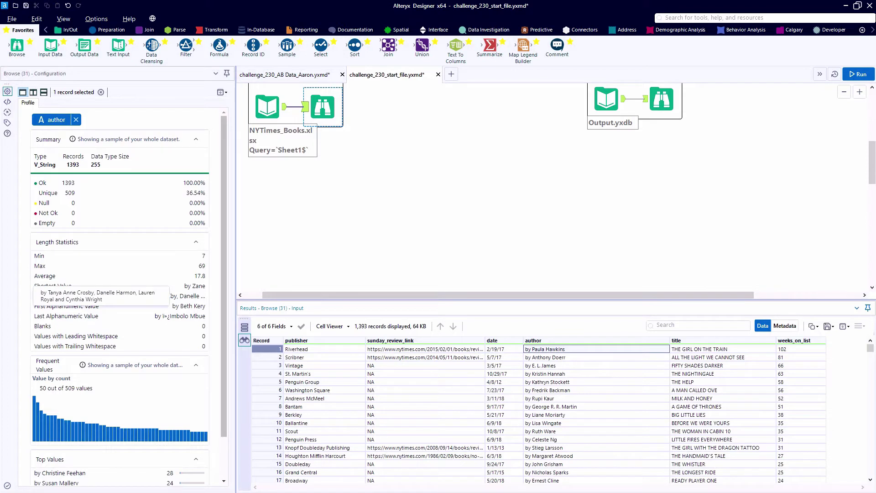
pyautogui.moveTo(136, 296); pyautogui.dragTo(97, 297)
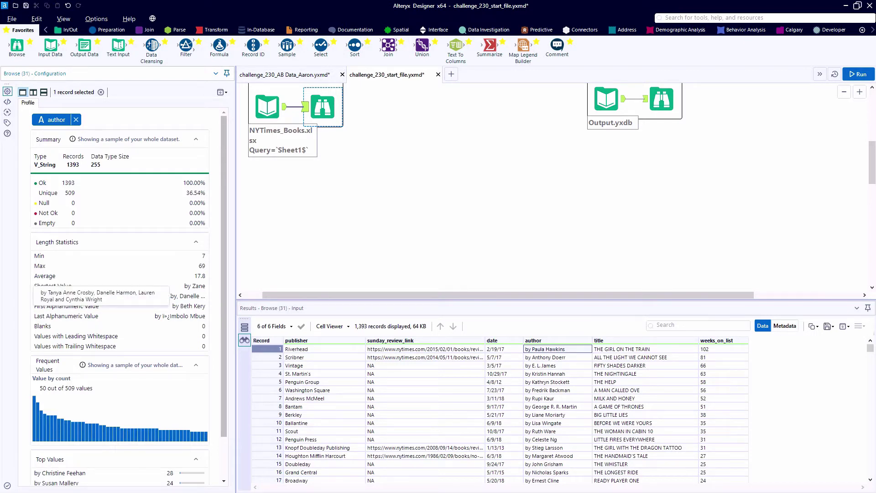
# Inspect record 68's two-author entry, then add a Formula connected to the NYTimes_Books input
pyautogui.scroll(-15, 565, 379)
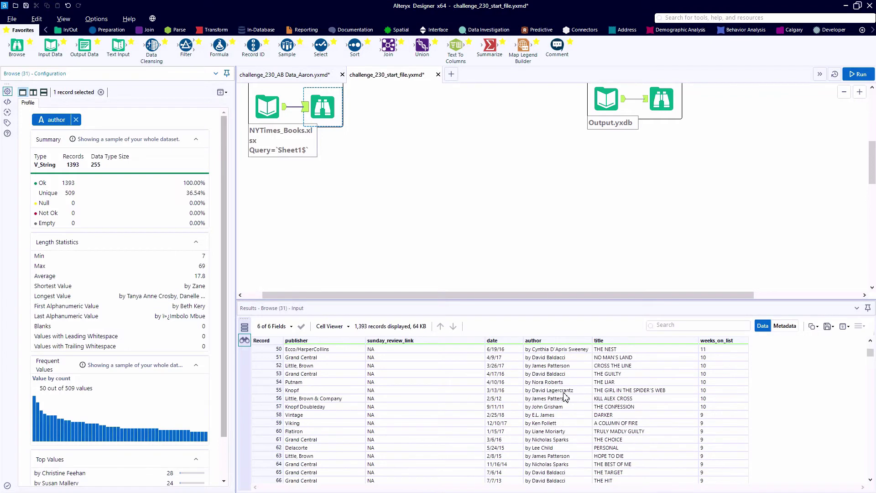
pyautogui.scroll(-5, 564, 378)
pyautogui.click(565, 377)
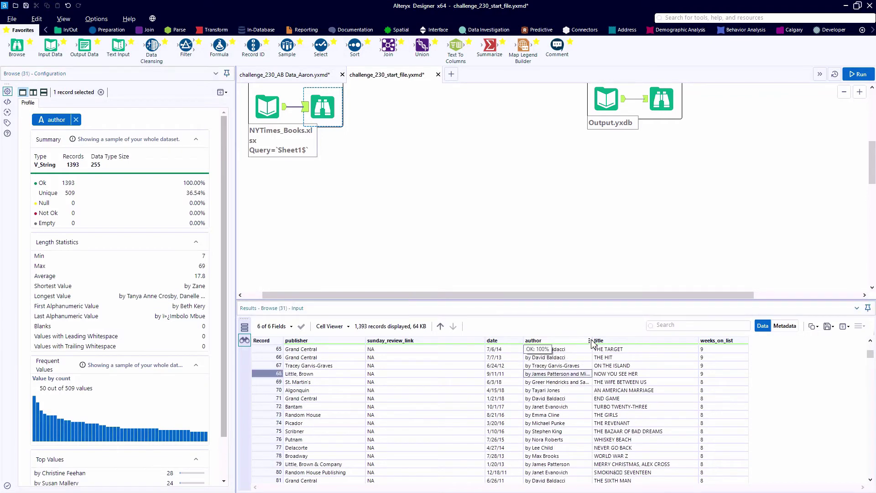
pyautogui.moveTo(591, 343); pyautogui.dragTo(655, 350)
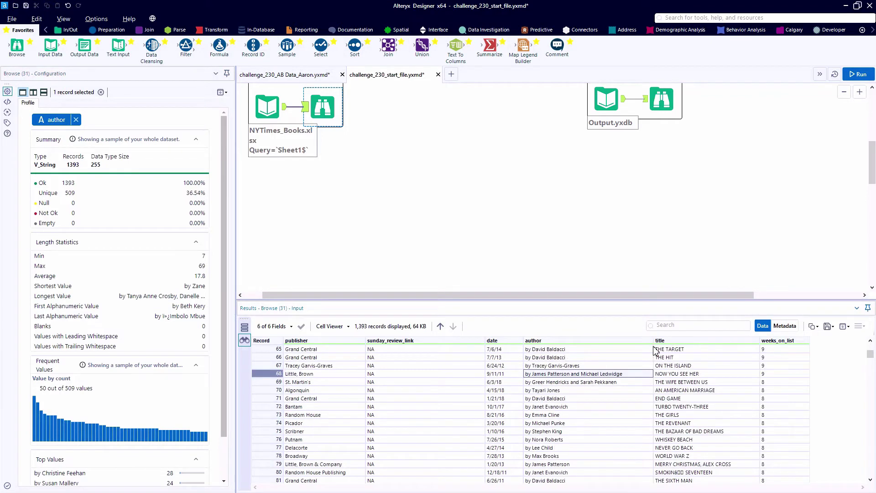
pyautogui.keyDown('ctrl'); pyautogui.click(302, 152); pyautogui.keyUp('ctrl')
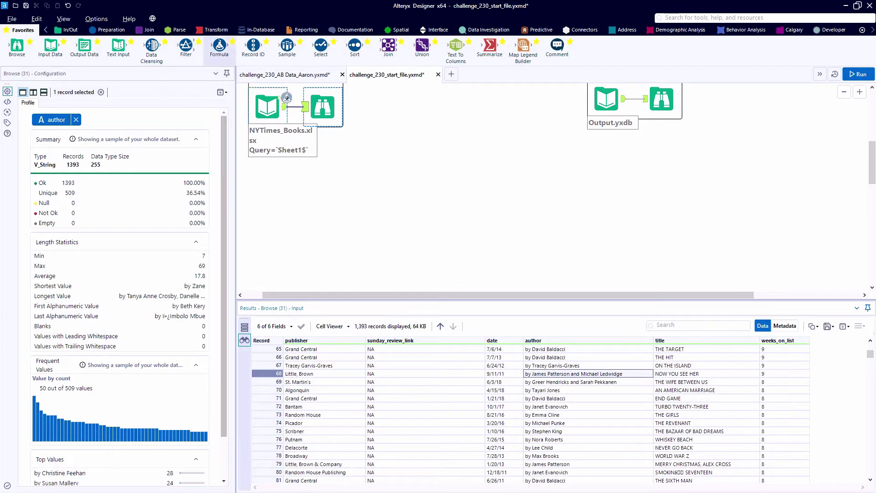
pyautogui.moveTo(329, 135); pyautogui.dragTo(338, 174)
# Set the Formula's output column to overwrite author
pyautogui.click(78, 98)
pyautogui.click(66, 97)
pyautogui.click(66, 98)
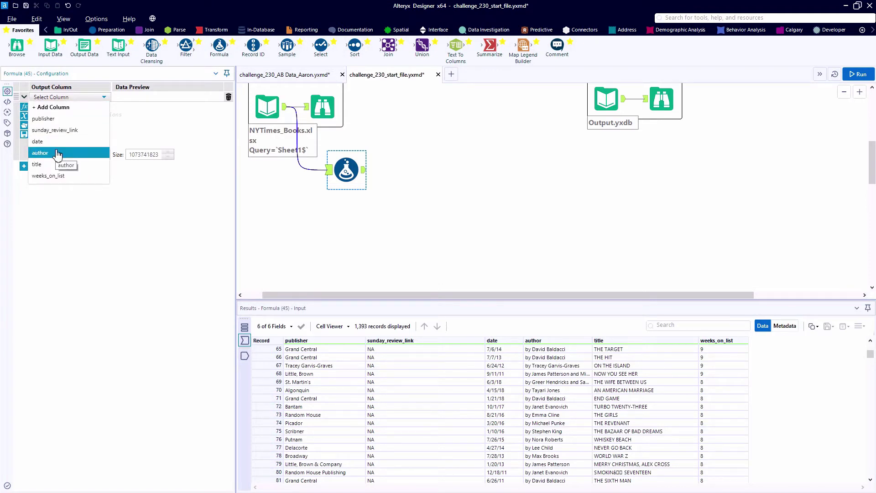
pyautogui.click(55, 153)
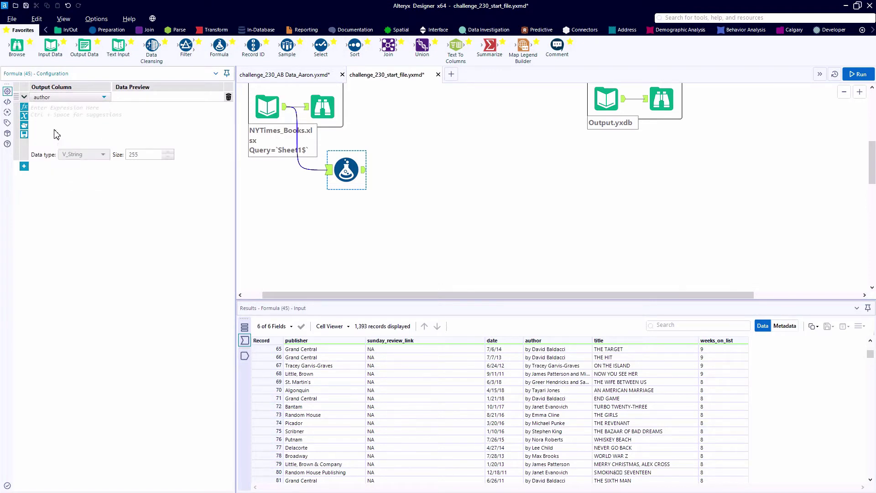
# Enter the expression Replace([author], "and", ",") using autocomplete
pyautogui.click(54, 134)
pyautogui.write('repl')
pyautogui.press('Up')
pyautogui.press('Up')
pyautogui.press('Return')
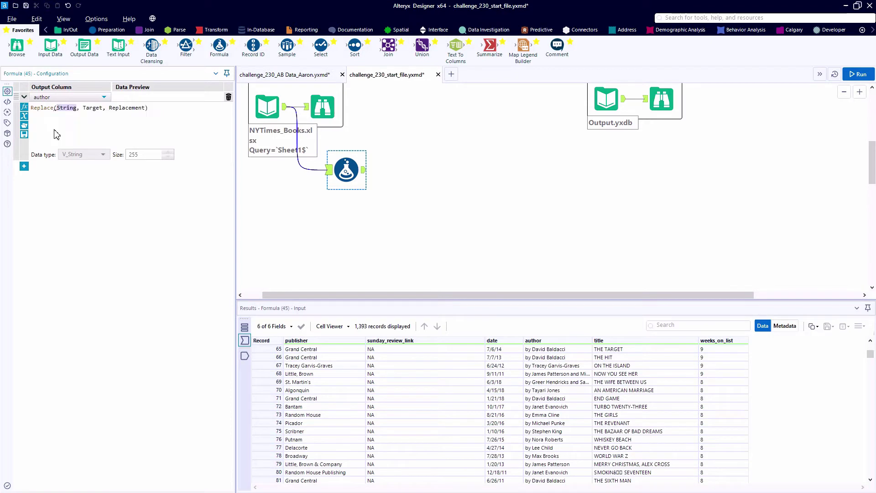
pyautogui.write('[')
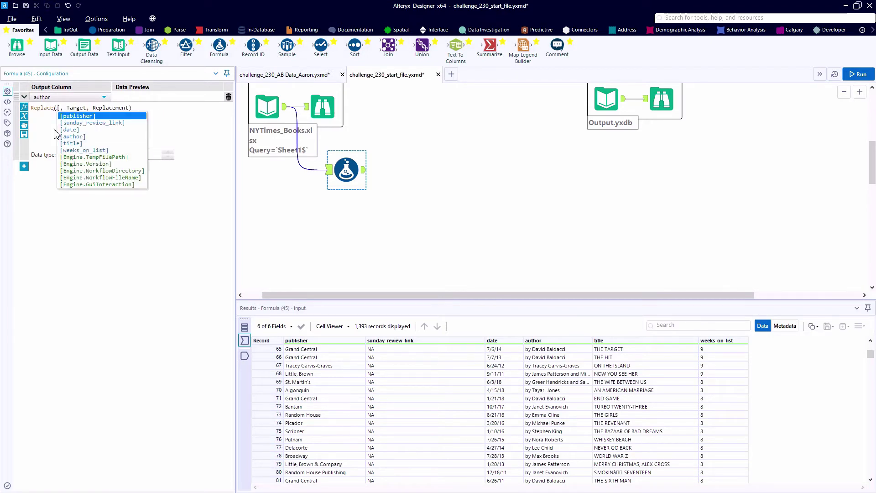
pyautogui.press('Down')
pyautogui.press('Down')
pyautogui.press('Down')
pyautogui.press('Return')
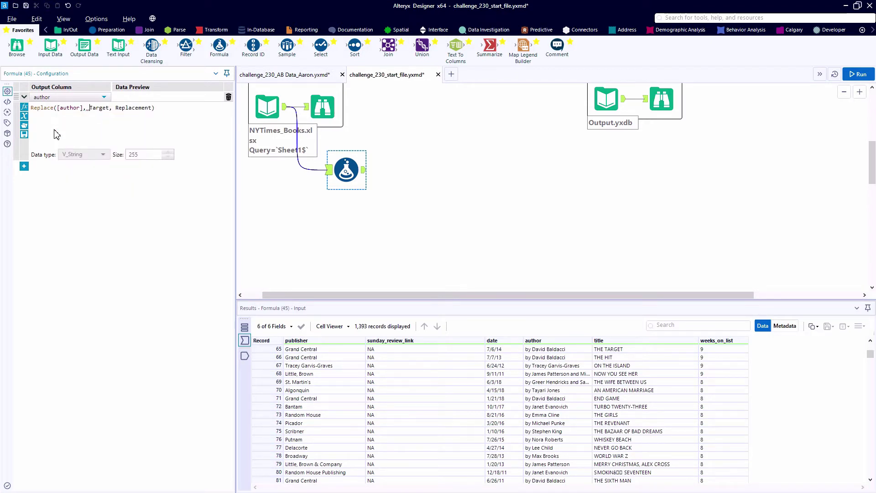
pyautogui.press('Tab')
pyautogui.write('"and')
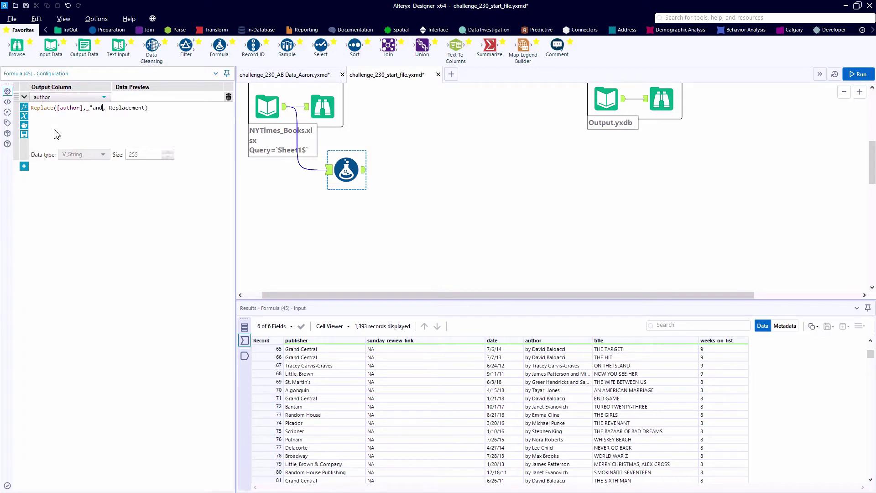
pyautogui.write('"')
pyautogui.press('Tab')
pyautogui.write('","')
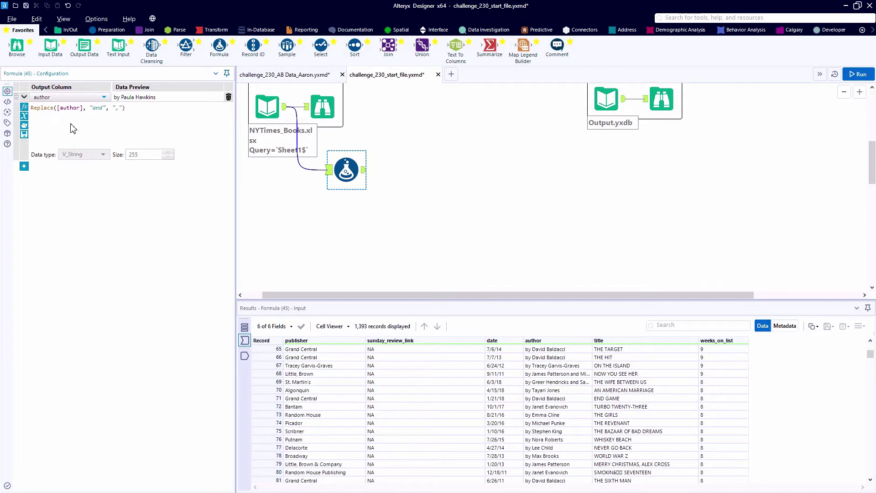
# Add a Text To Columns step after the Formula that splits author into rows
pyautogui.click(178, 29)
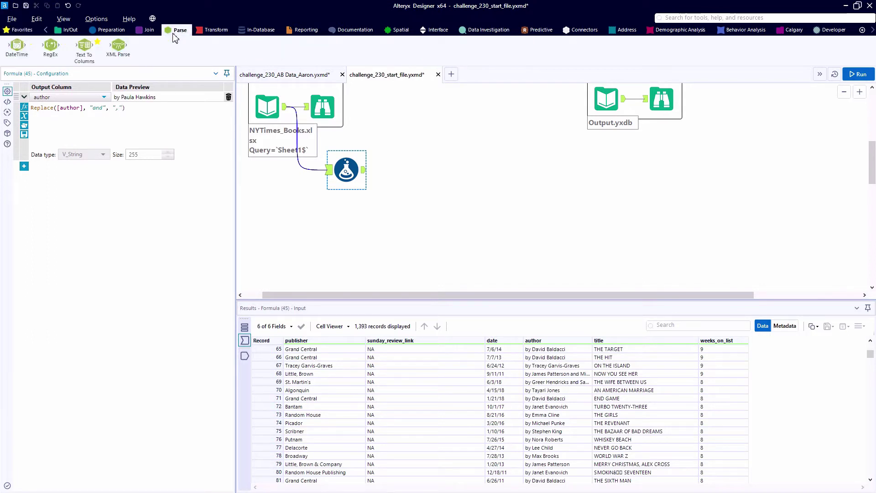
pyautogui.moveTo(353, 167); pyautogui.dragTo(406, 167)
pyautogui.click(119, 122)
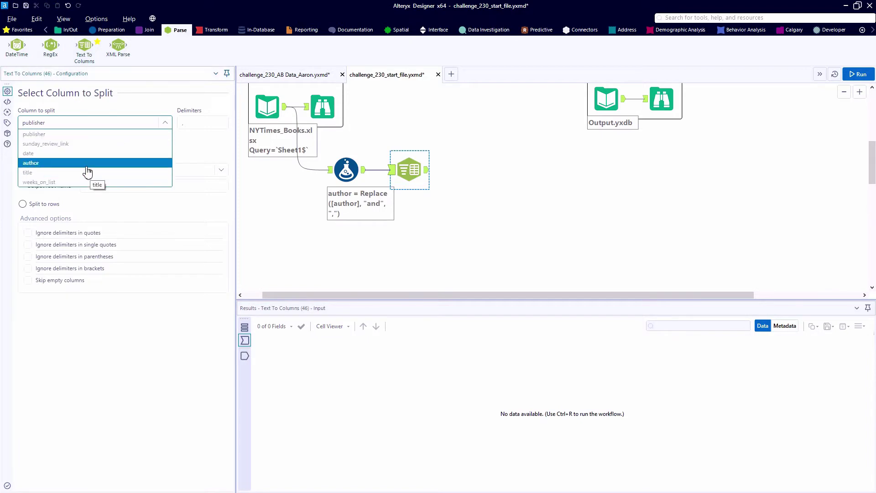
pyautogui.click(88, 170)
pyautogui.click(39, 203)
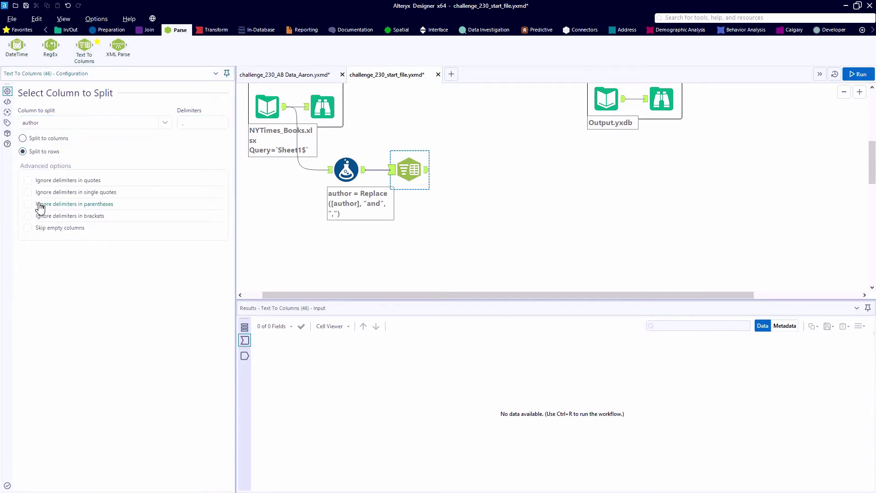
# Run the workflow and compare the 1,393 input rows with the 1,580 output rows
pyautogui.hotkey('ctrl', 'r')
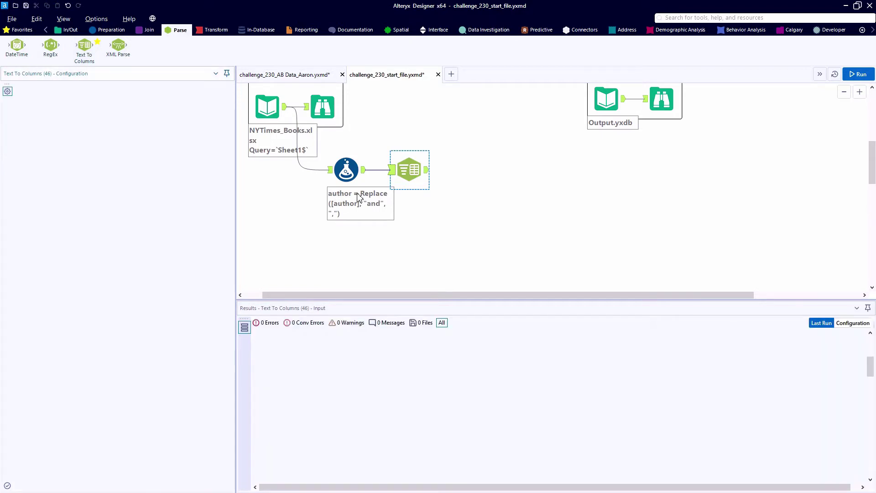
pyautogui.moveTo(410, 171); pyautogui.dragTo(425, 171)
pyautogui.click(407, 170)
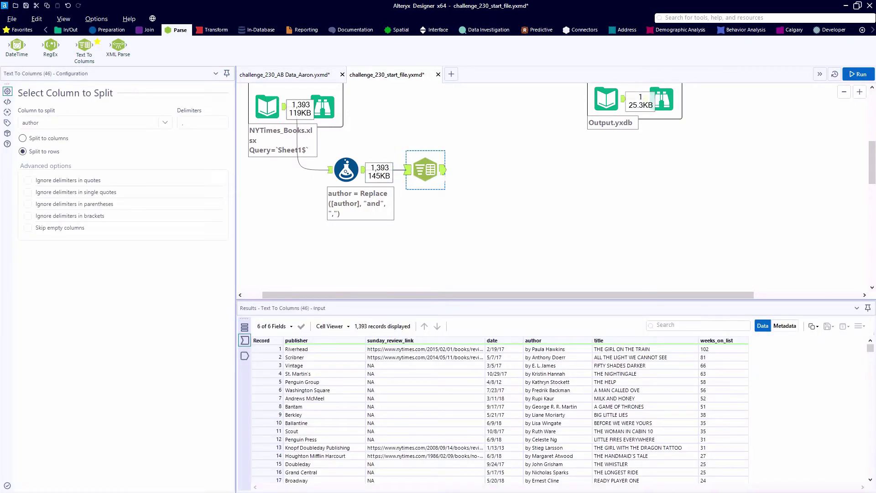
pyautogui.click(442, 170)
pyautogui.moveTo(556, 345)
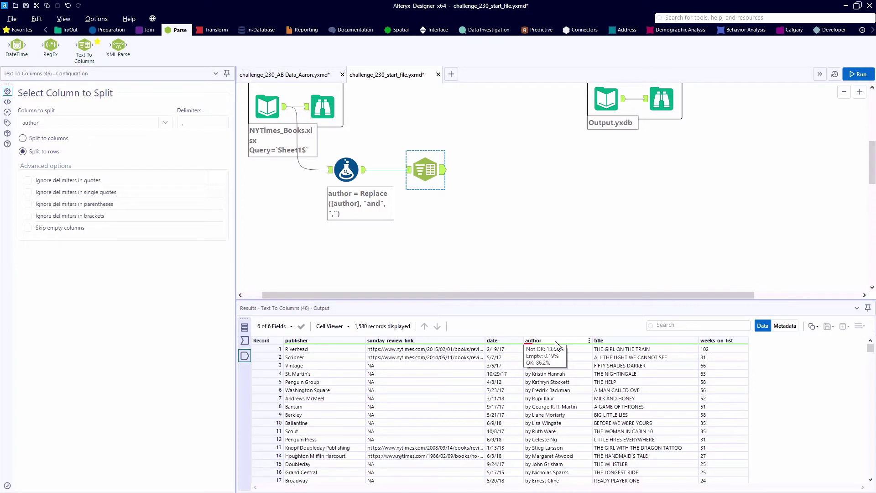
# Add a second Formula after the split that overwrites the author column
pyautogui.click(110, 30)
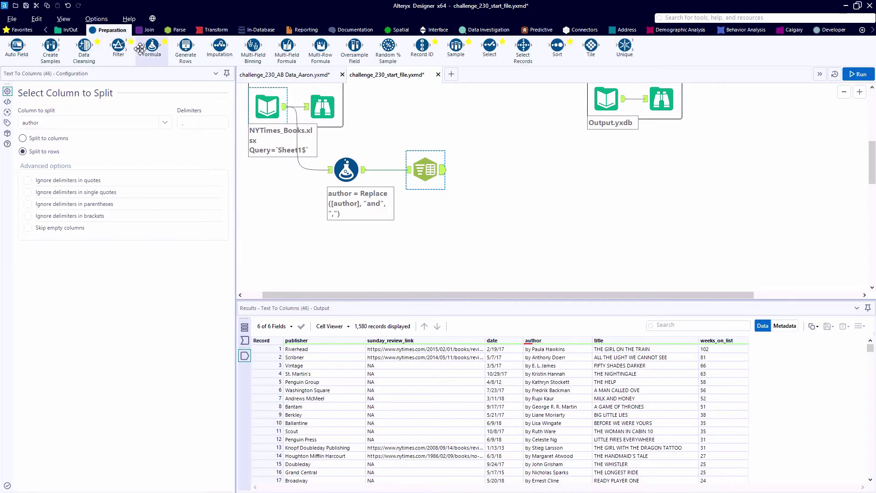
pyautogui.moveTo(142, 49); pyautogui.dragTo(495, 170)
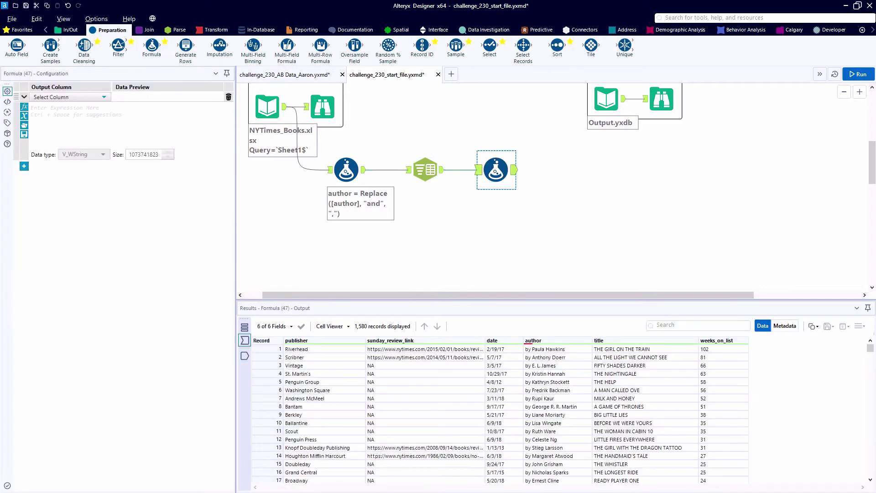
pyautogui.click(69, 97)
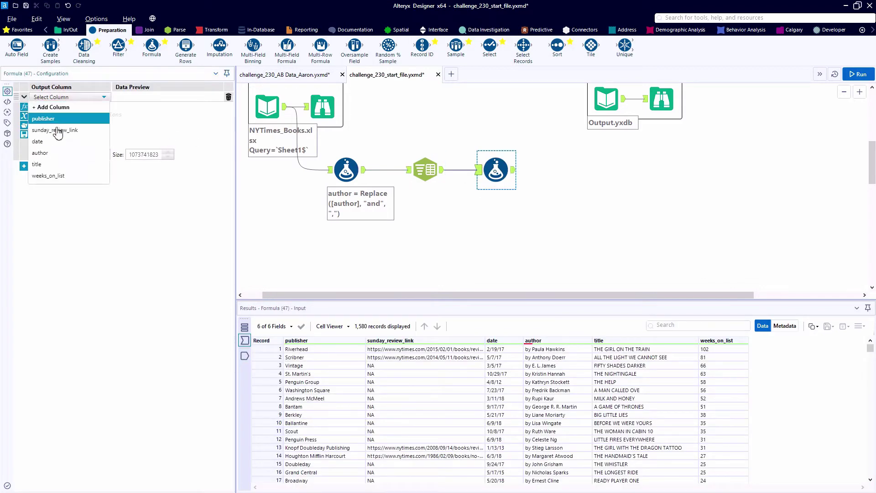
pyautogui.click(54, 152)
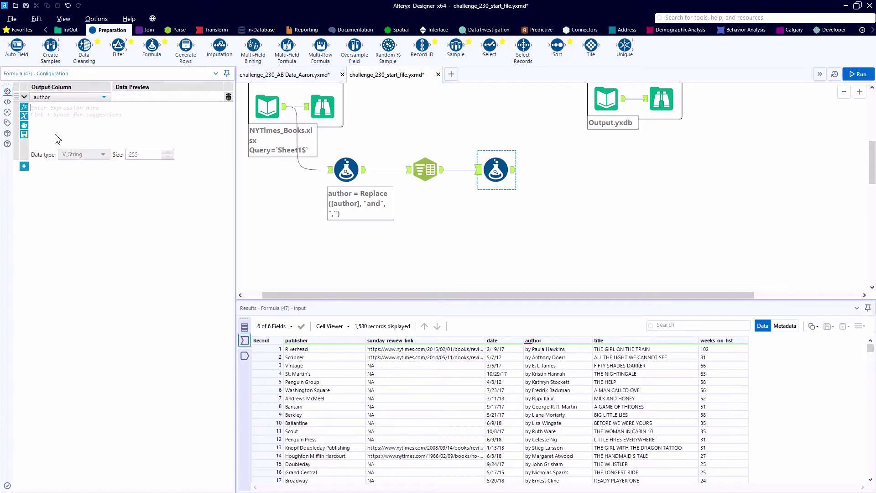
# Enter Trim(Replace([author], "by ", "")) and run to check the cleaned author names
pyautogui.write('Trim')
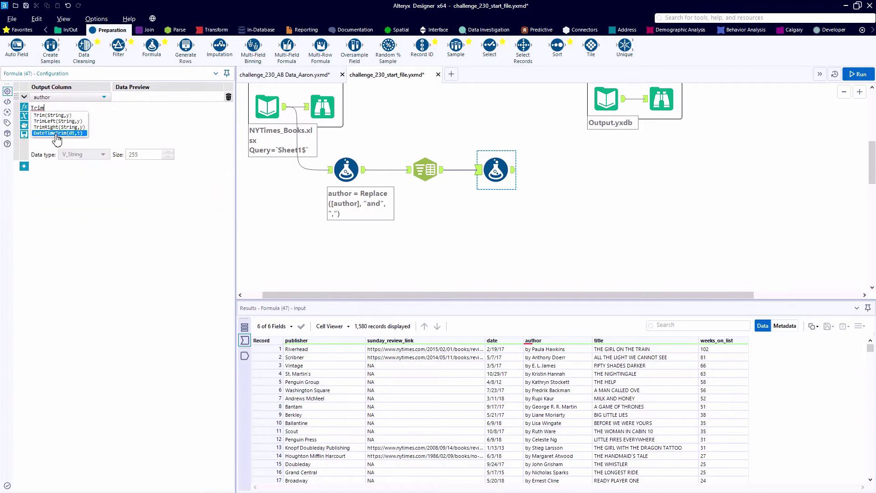
pyautogui.write('(repl')
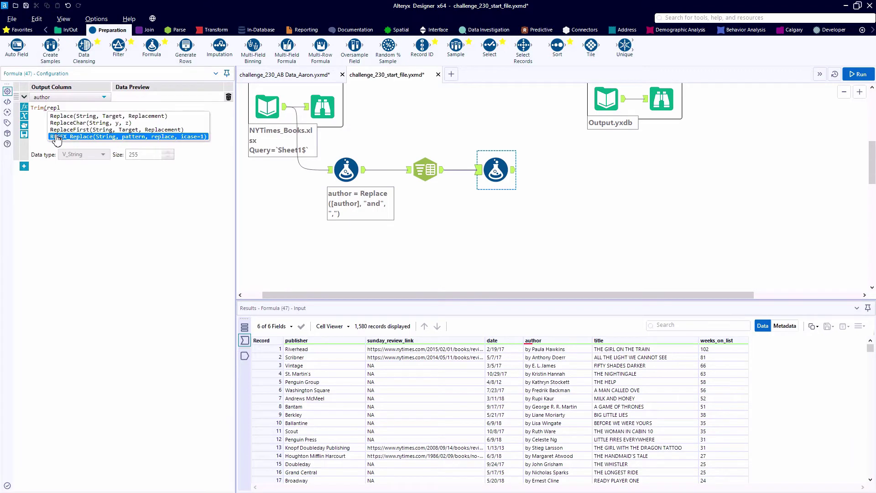
pyautogui.press('Up')
pyautogui.press('Up')
pyautogui.press('Up')
pyautogui.press('Return')
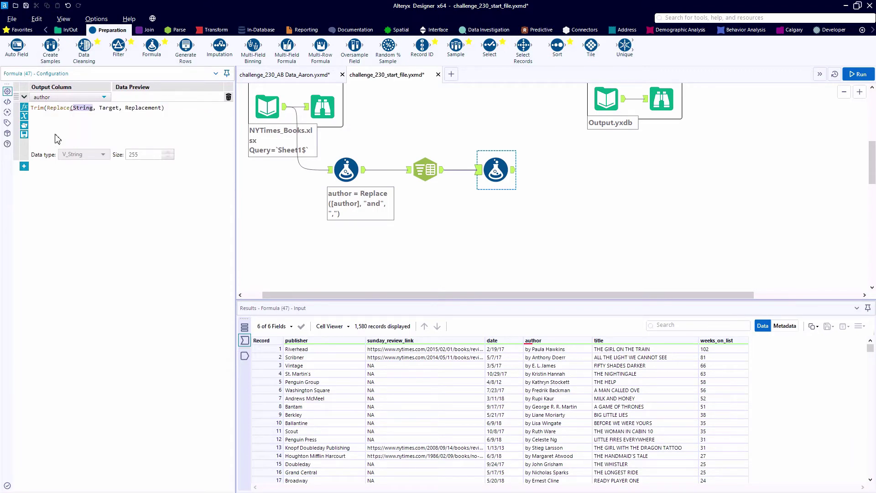
pyautogui.write('[')
pyautogui.press('Down')
pyautogui.press('Return')
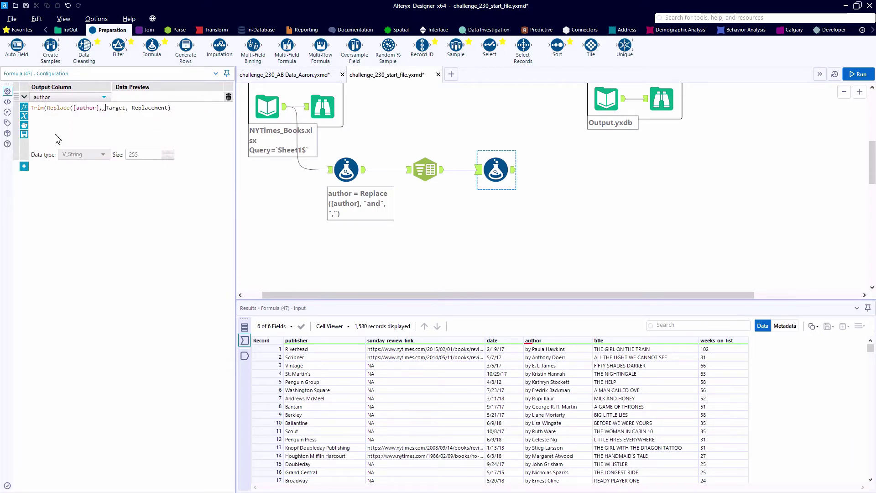
pyautogui.hotkey('ctrl', 'shift', 'Right')
pyautogui.write('"by "')
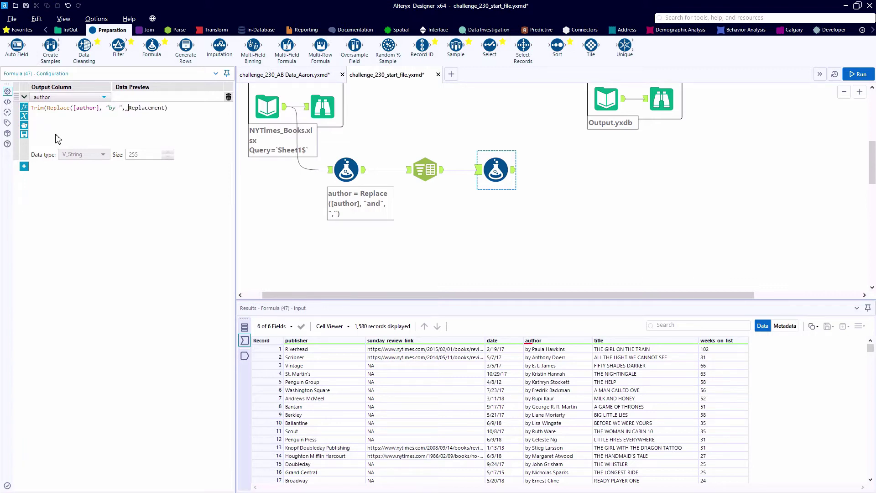
pyautogui.hotkey('ctrl', 'shift', 'Right')
pyautogui.write('"")')
pyautogui.click(857, 74)
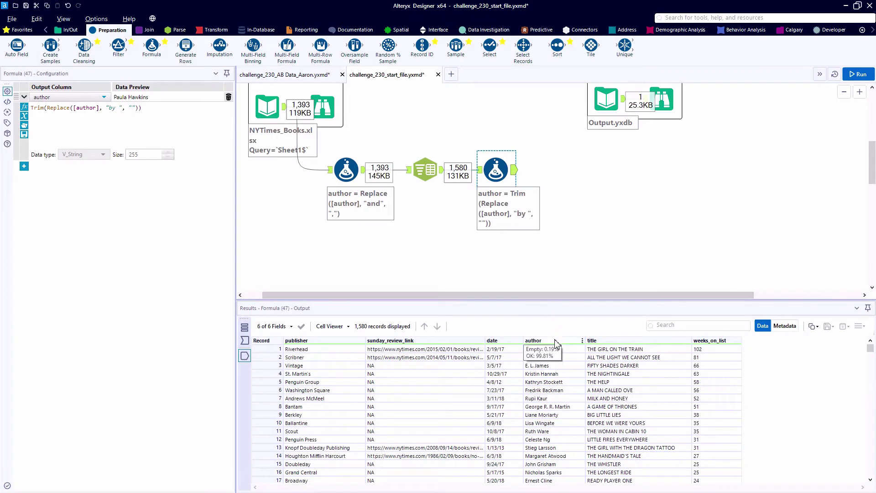
pyautogui.click(566, 407)
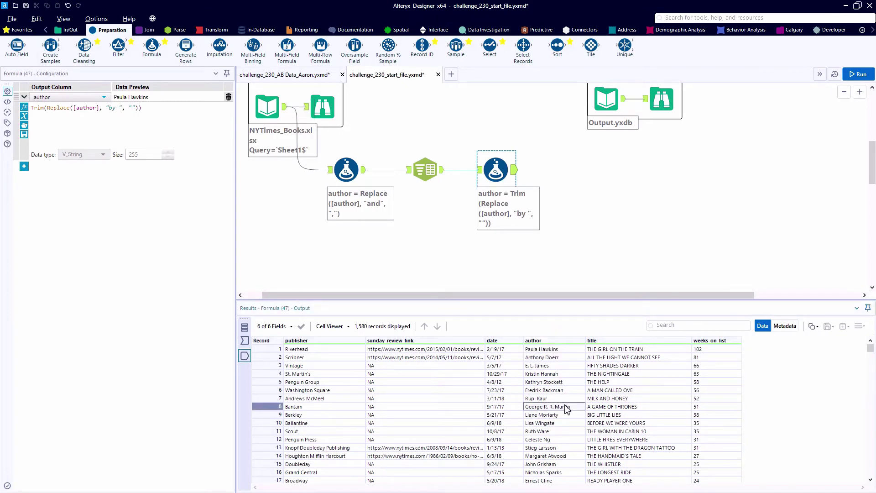
# Add a DateTime step converting the date field from MM/dd/yy into DateTime_Out, and run it
pyautogui.click(169, 33)
pyautogui.moveTo(16, 46); pyautogui.dragTo(580, 169)
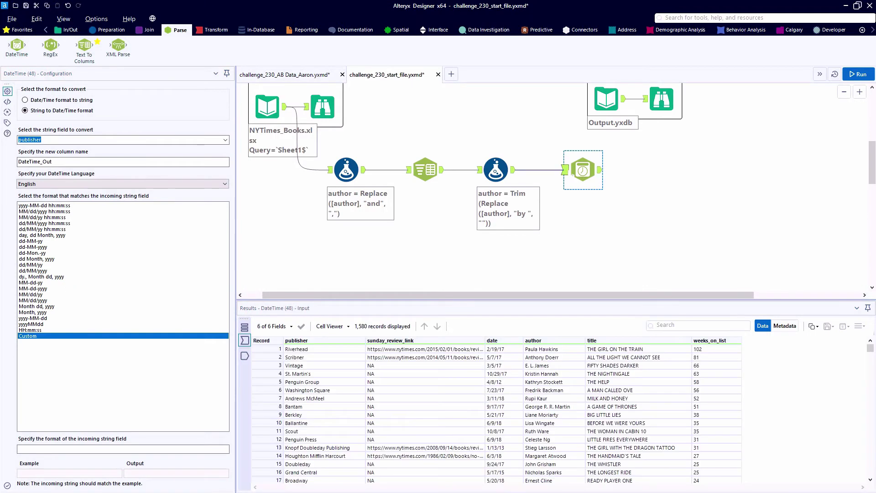
pyautogui.click(223, 140)
pyautogui.click(211, 159)
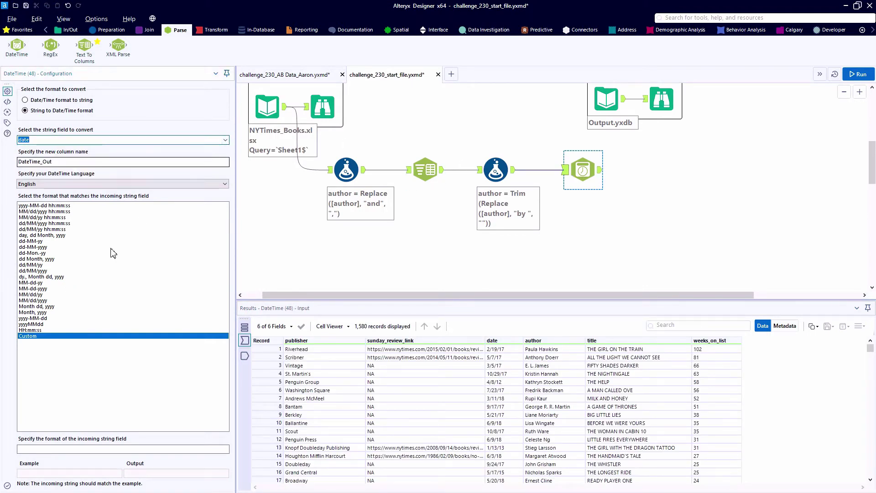
pyautogui.click(35, 294)
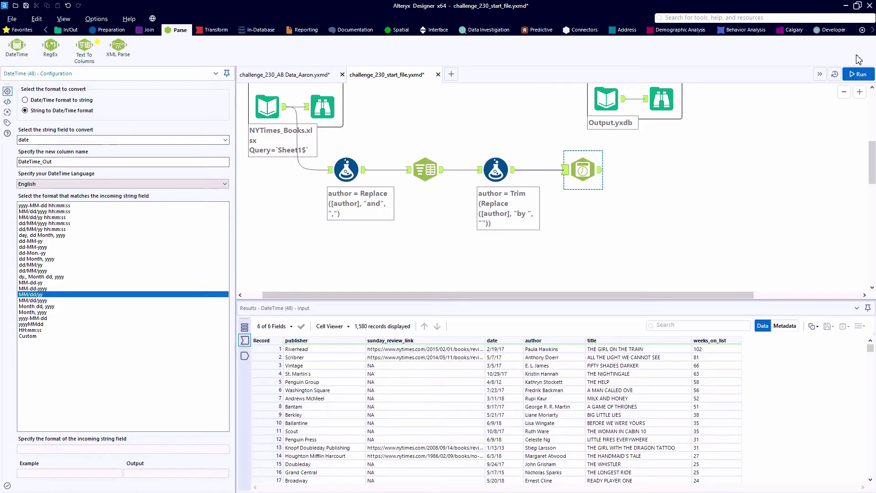
pyautogui.click(857, 73)
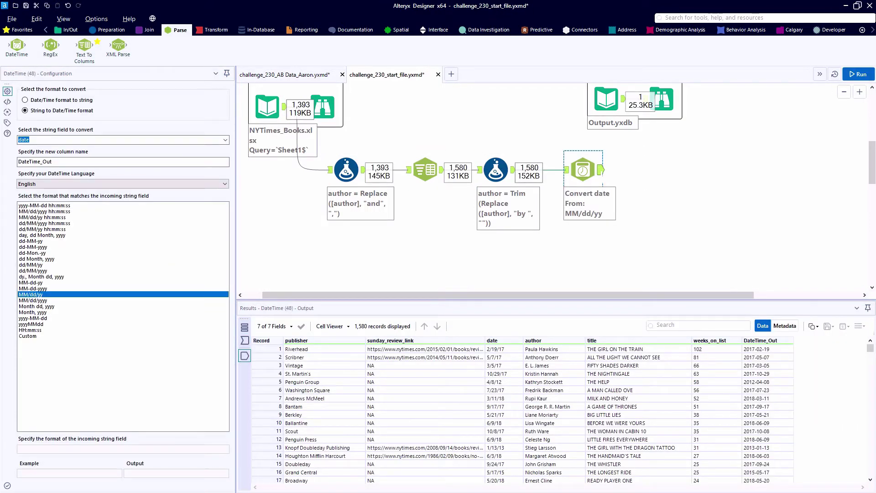
pyautogui.click(109, 30)
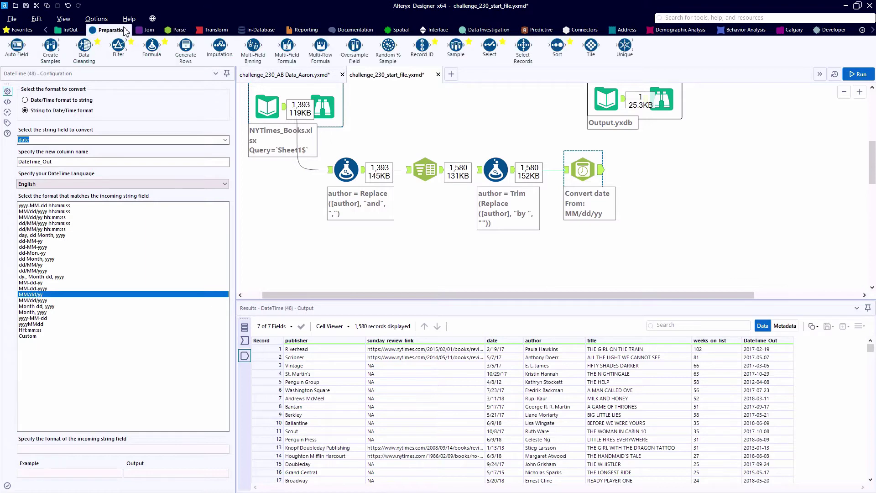
# Add a Select step that drops date, renames DateTime_Out to Date and makes weeks_on_list Double
pyautogui.moveTo(489, 45); pyautogui.dragTo(637, 143)
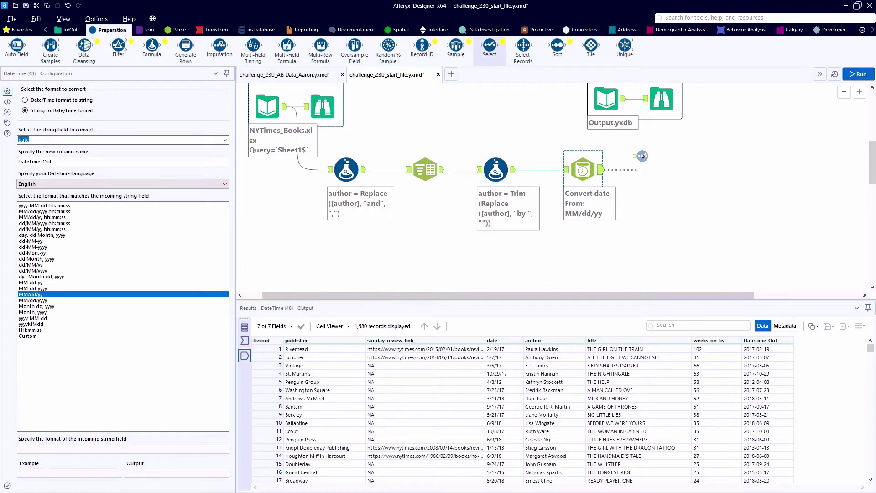
pyautogui.moveTo(659, 173); pyautogui.dragTo(654, 170)
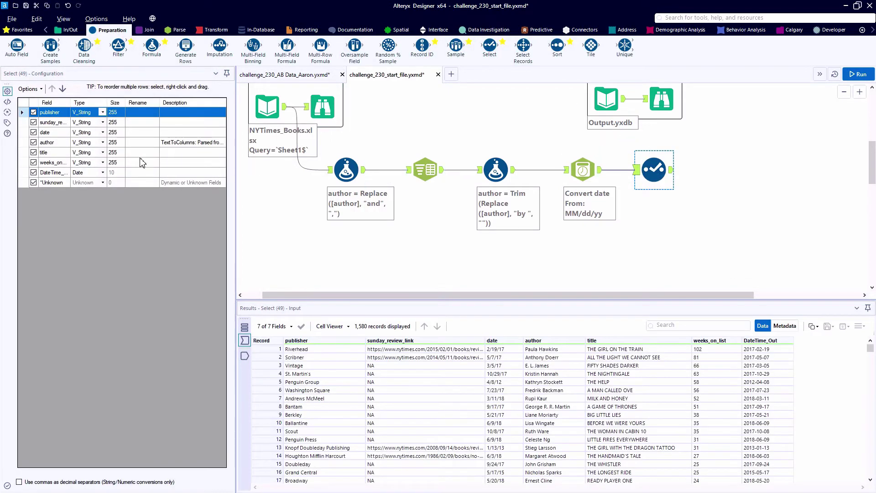
pyautogui.click(30, 172)
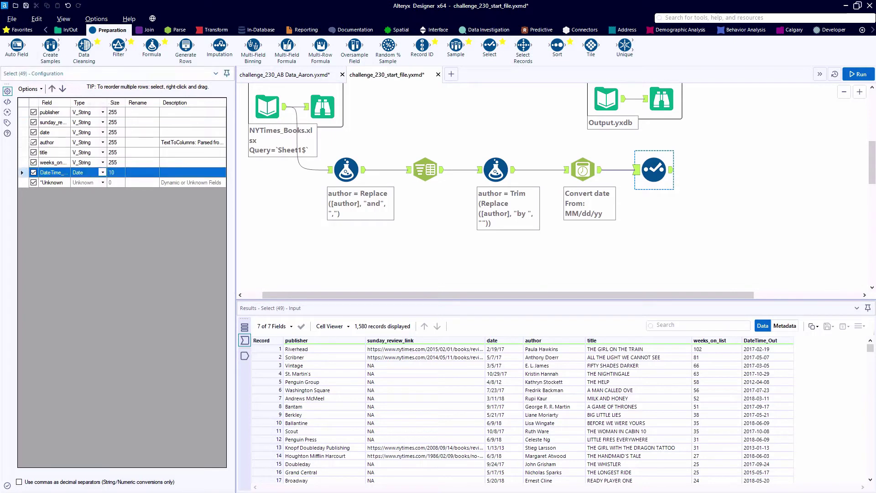
pyautogui.moveTo(45, 173); pyautogui.dragTo(45, 132)
pyautogui.click(33, 142)
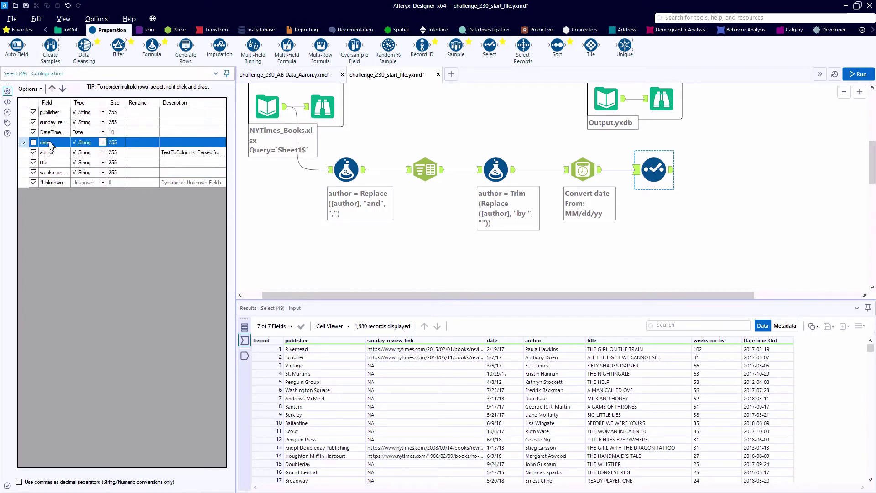
pyautogui.click(137, 132)
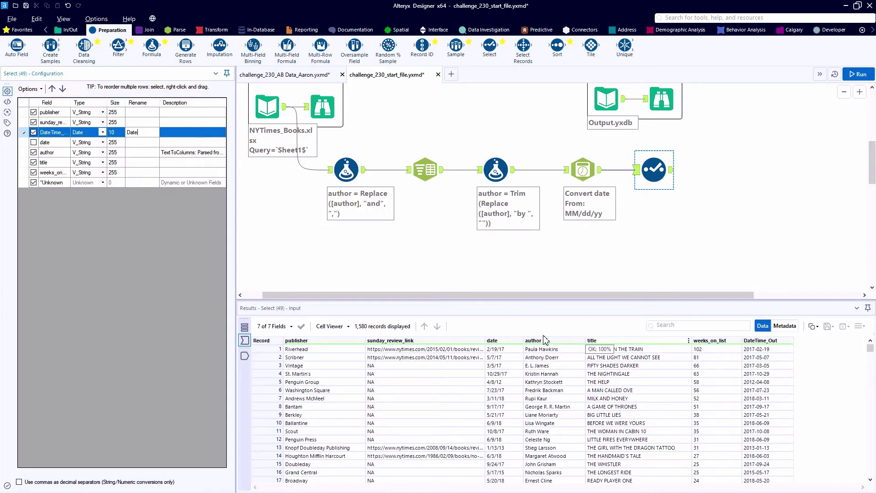
pyautogui.click(103, 173)
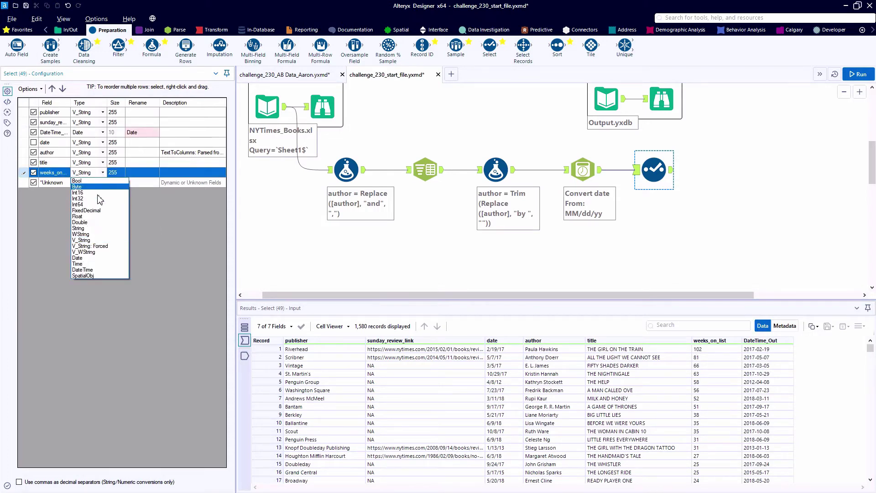
pyautogui.click(85, 222)
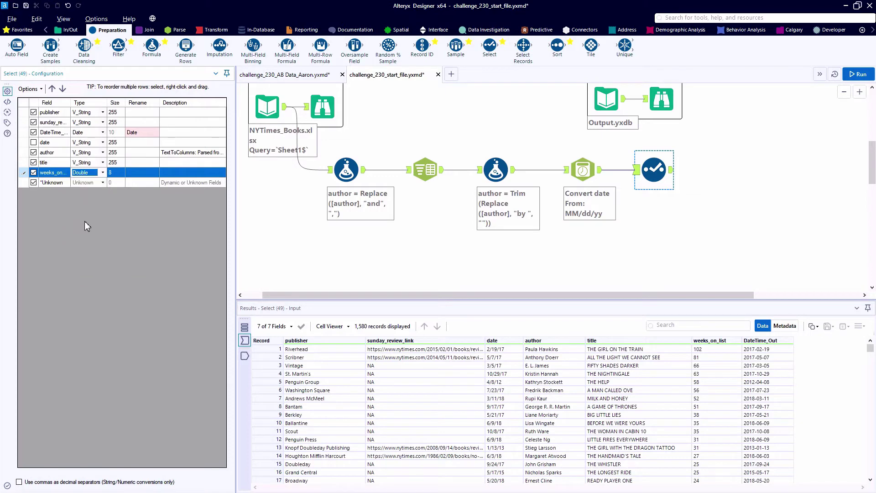
pyautogui.click(858, 74)
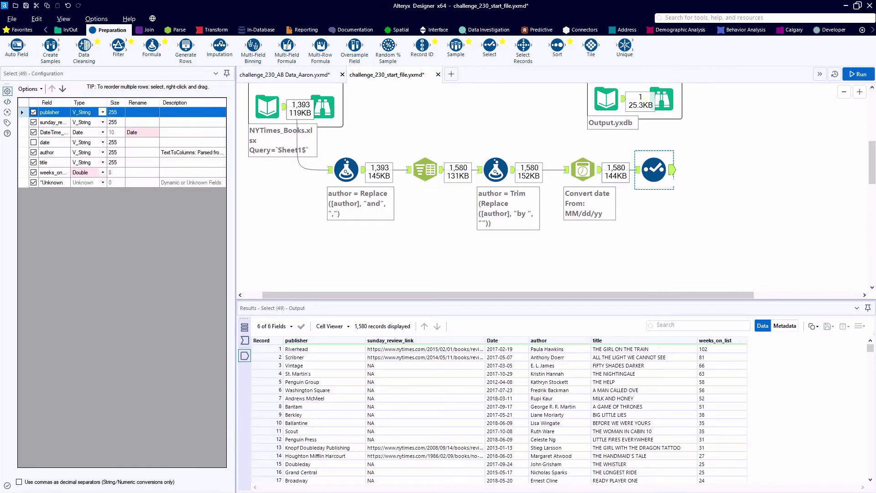
pyautogui.moveTo(152, 45); pyautogui.dragTo(730, 169)
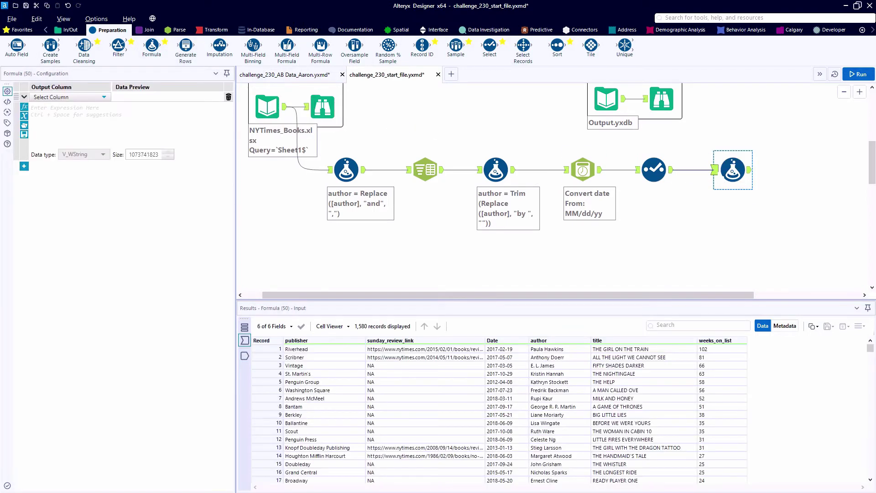
# Create a new Year column as DateTimeYear([Date]), keeping its V_WString type, and run the workflow
pyautogui.click(76, 97)
pyautogui.click(60, 106)
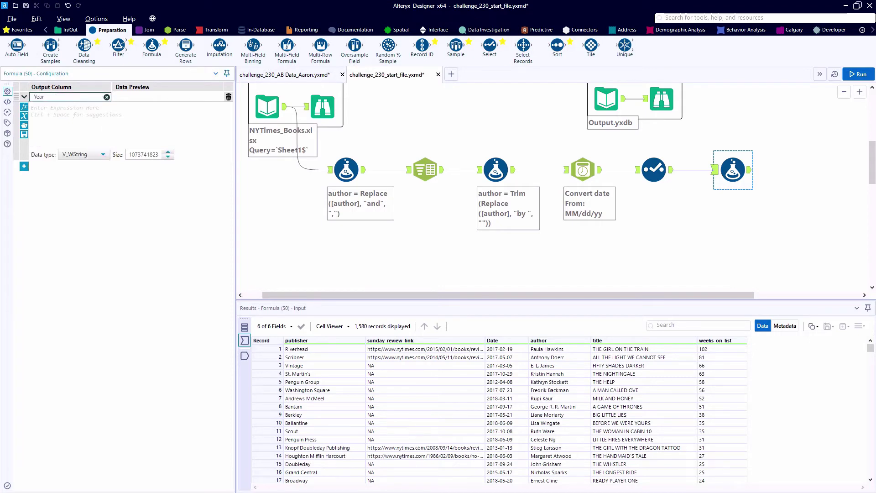
pyautogui.click(32, 108)
pyautogui.write('DateTimeY')
pyautogui.click(77, 119)
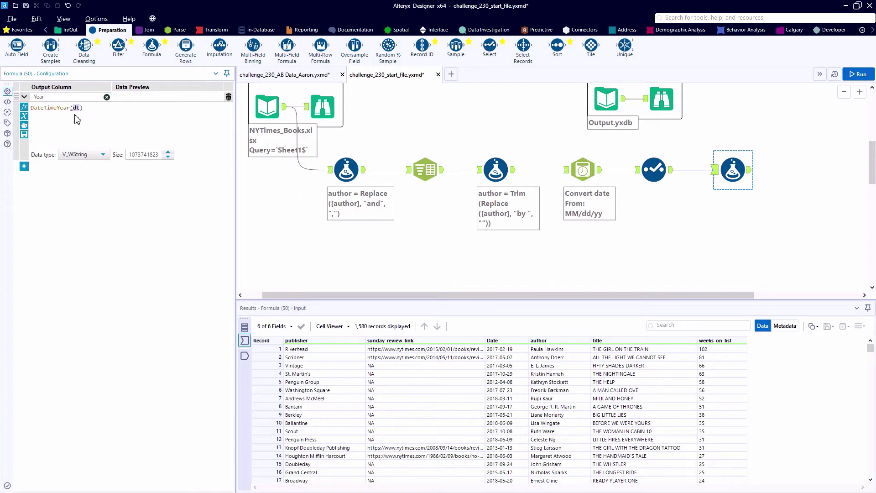
pyautogui.write('[')
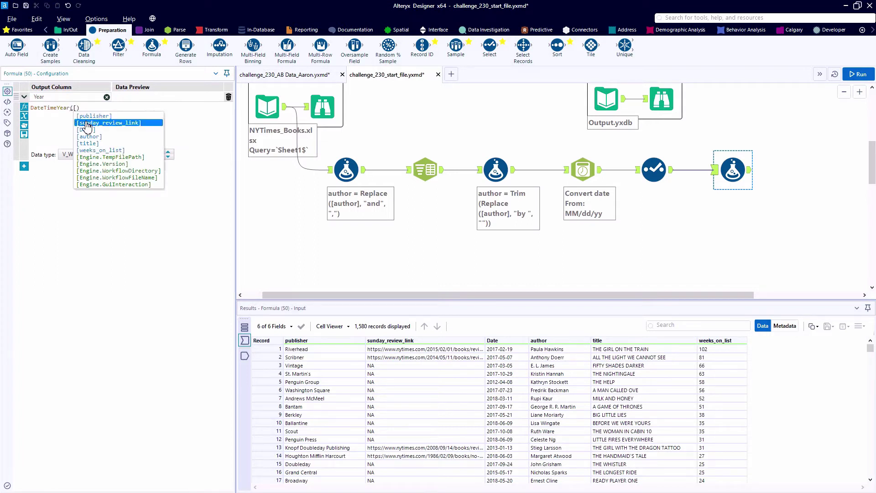
pyautogui.click(86, 130)
pyautogui.click(93, 156)
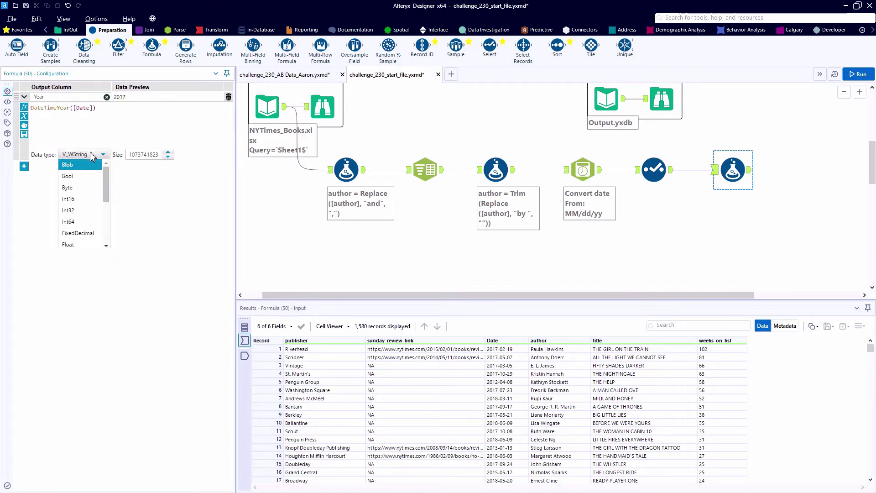
pyautogui.click(92, 156)
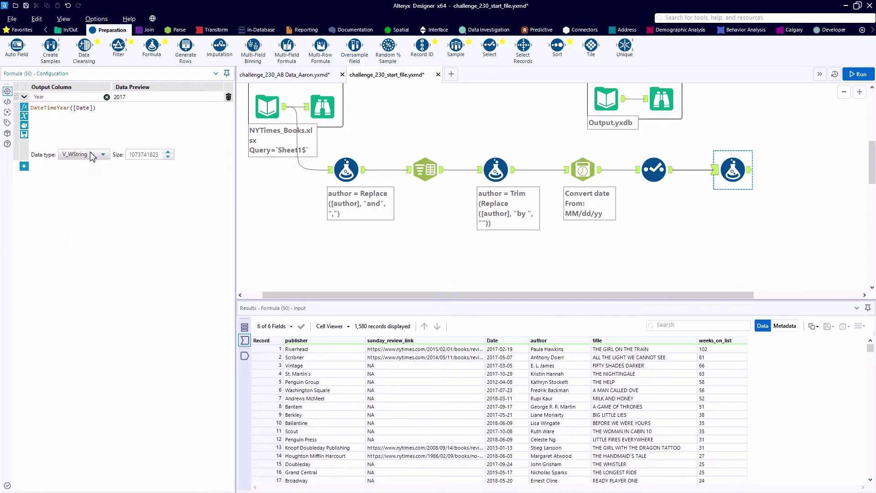
pyautogui.click(856, 74)
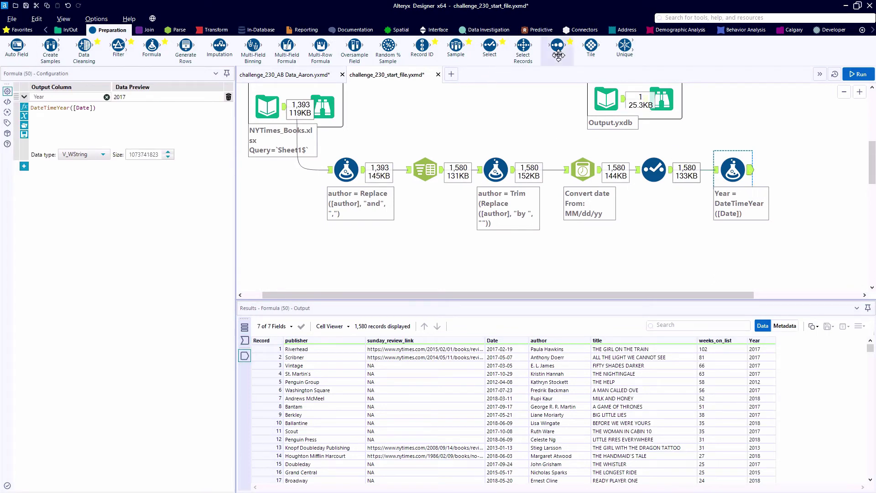
# Add a Sort step ordering records by weeks_on_list descending and rerun the workflow
pyautogui.moveTo(557, 46); pyautogui.dragTo(790, 154)
pyautogui.click(58, 118)
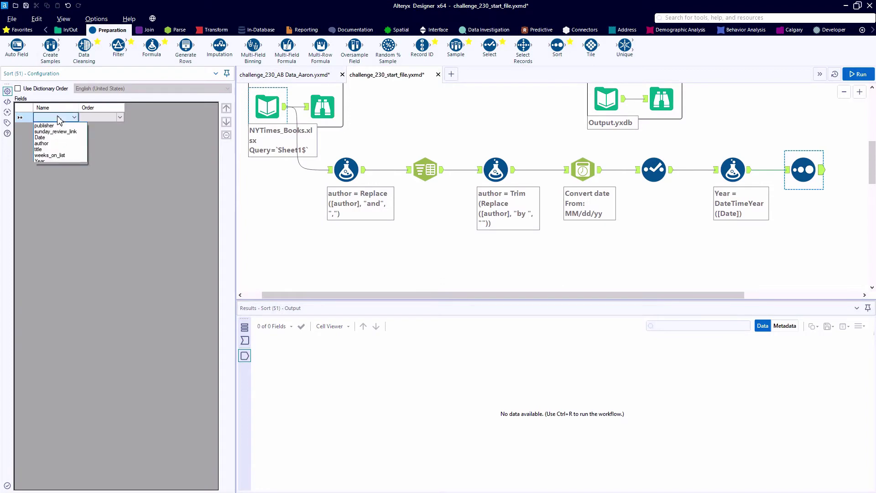
pyautogui.click(54, 155)
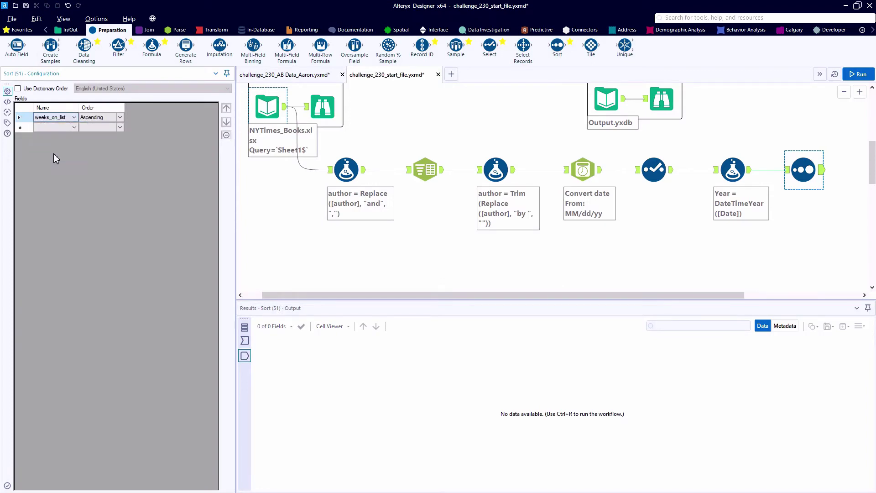
pyautogui.click(858, 74)
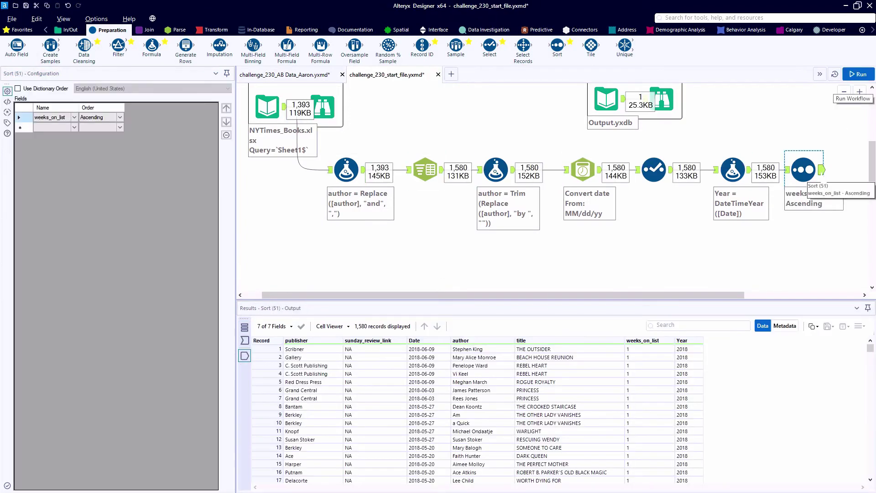
pyautogui.click(114, 119)
pyautogui.click(107, 120)
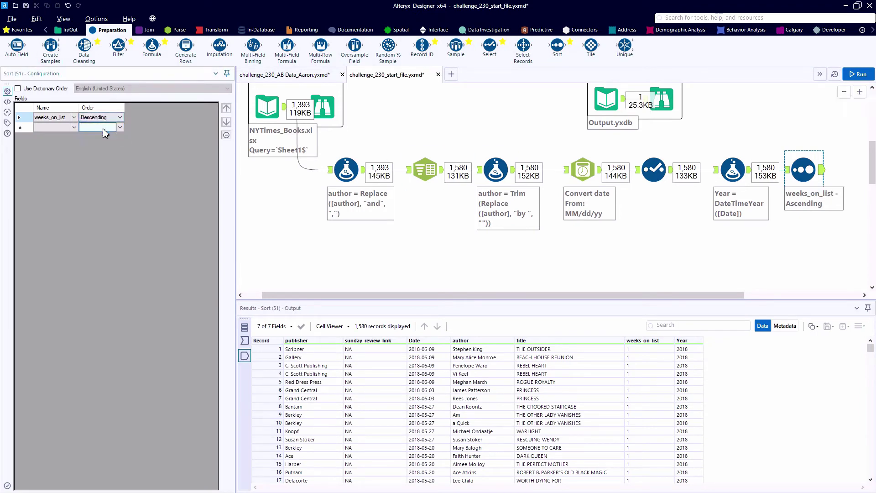
pyautogui.hotkey('ctrl', 'r')
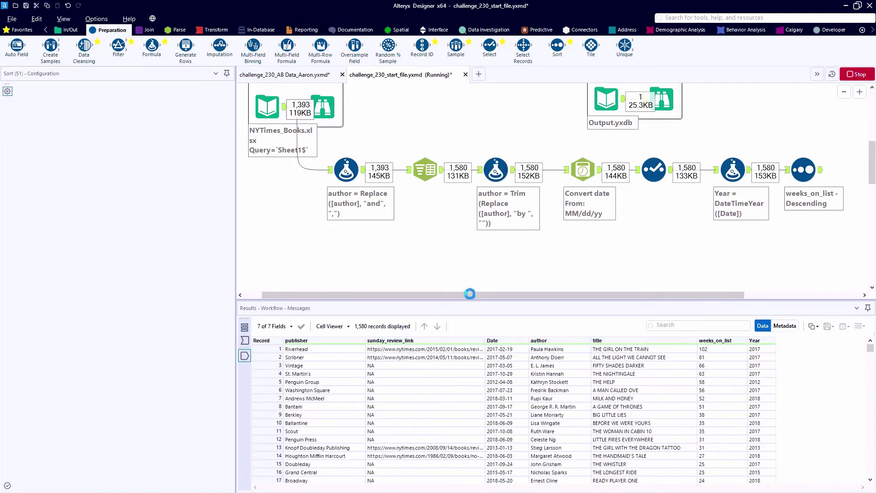
# Check the sorted results start at 102 weeks, comparing weeks and Year values of top records
pyautogui.moveTo(470, 294); pyautogui.dragTo(537, 296)
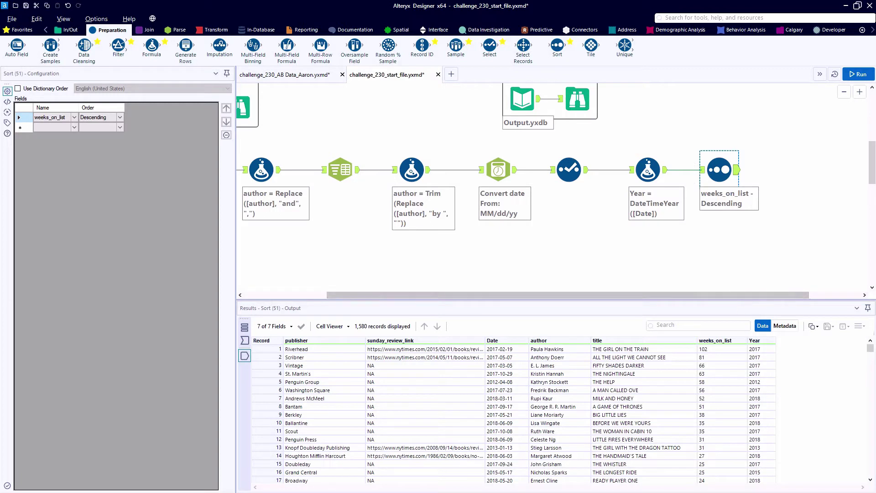
pyautogui.moveTo(729, 352)
pyautogui.mouseDown()
pyautogui.moveTo(739, 401)
pyautogui.moveTo(739, 352)
pyautogui.mouseUp()
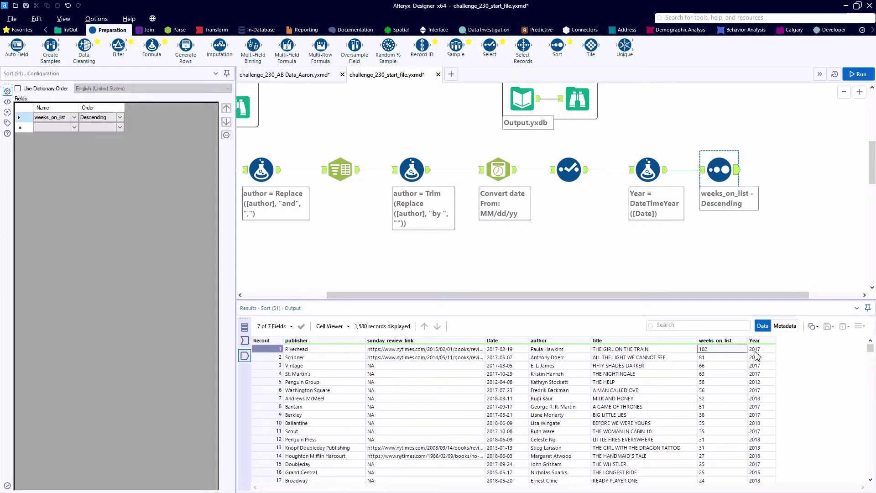
pyautogui.keyDown('ctrl'); pyautogui.click(761, 381); pyautogui.keyUp('ctrl')
pyautogui.keyDown('ctrl'); pyautogui.click(742, 383); pyautogui.keyUp('ctrl')
pyautogui.keyDown('ctrl'); pyautogui.click(753, 399); pyautogui.keyUp('ctrl')
pyautogui.keyDown('ctrl'); pyautogui.click(744, 400); pyautogui.keyUp('ctrl')
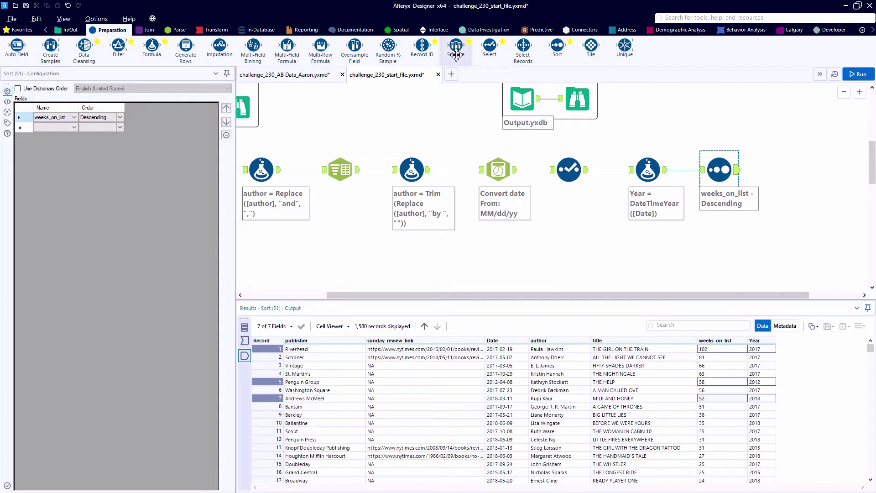
# Add a Sample after Sort that keeps the first 1 row per Year, then run to get 8 records
pyautogui.moveTo(455, 48); pyautogui.dragTo(787, 167)
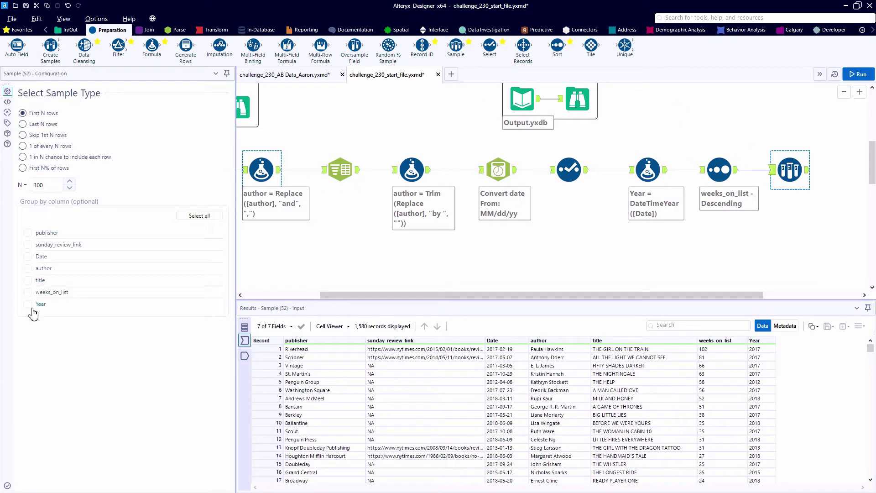
pyautogui.click(47, 186)
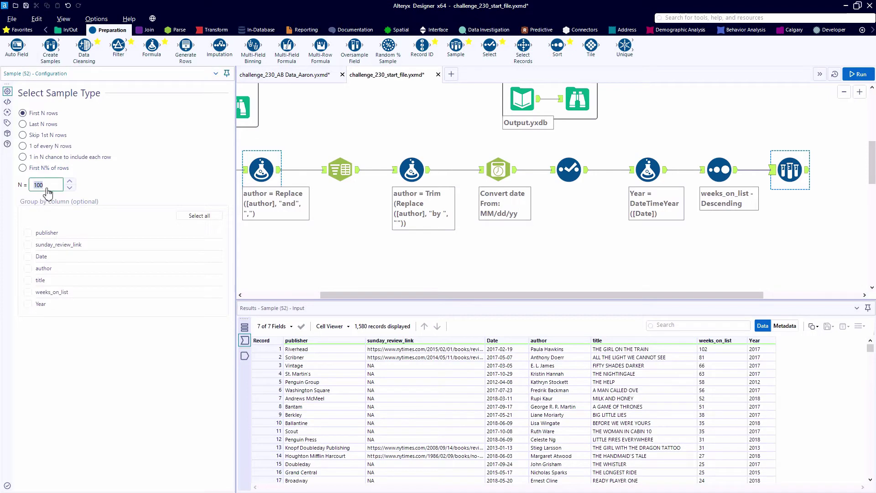
pyautogui.write('1')
pyautogui.click(28, 304)
pyautogui.hotkey('ctrl', 'r')
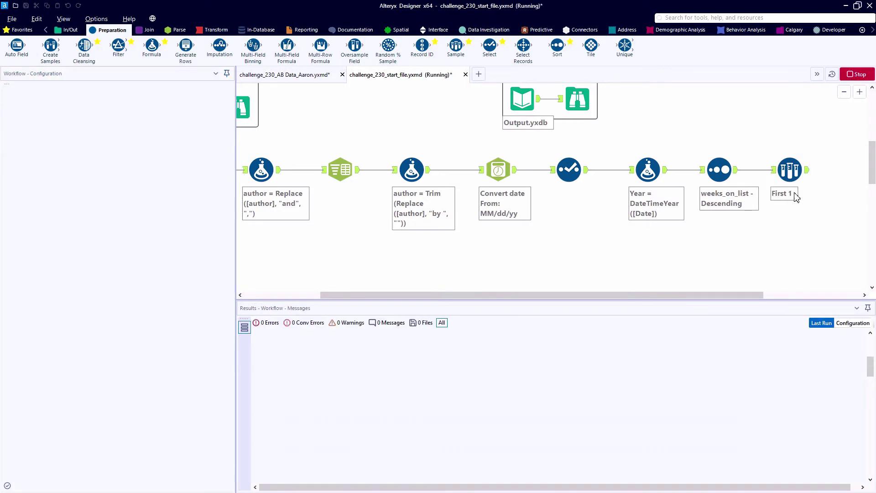
pyautogui.click(808, 170)
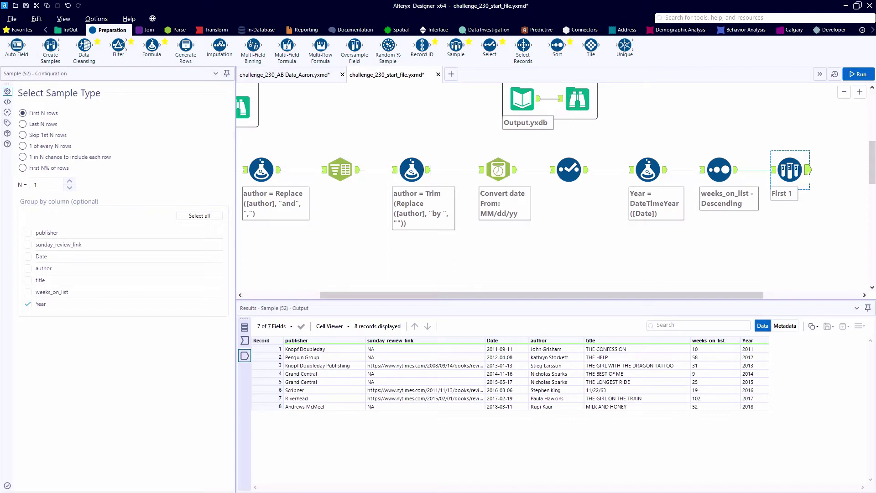
# Add a Basic Table after Sample without publisher, sunday_review_link, Date and author, moving Year up
pyautogui.click(304, 30)
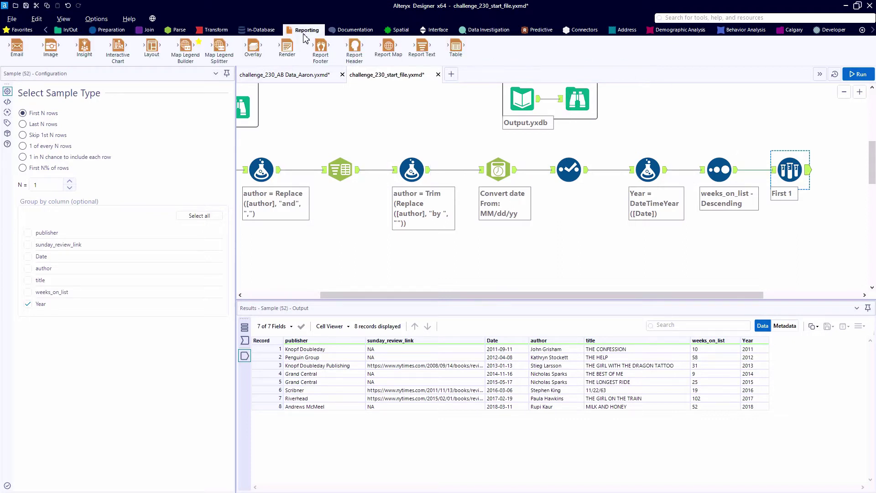
pyautogui.moveTo(455, 48); pyautogui.dragTo(848, 173)
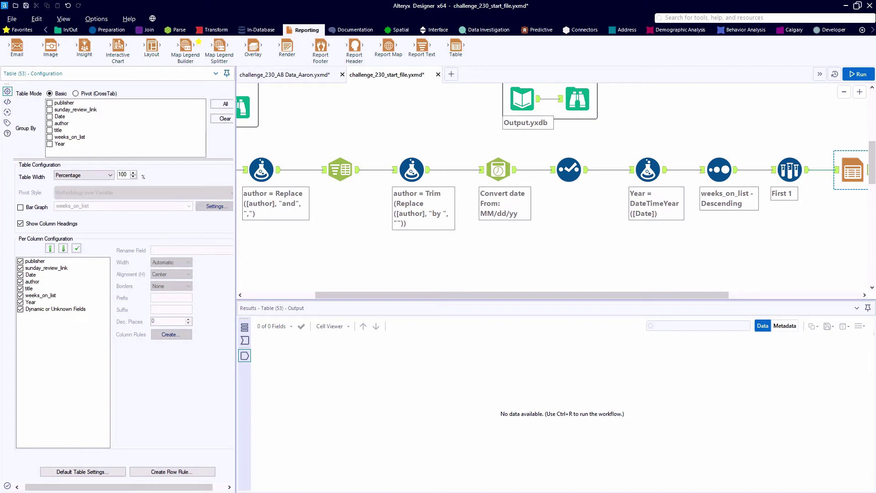
pyautogui.click(23, 262)
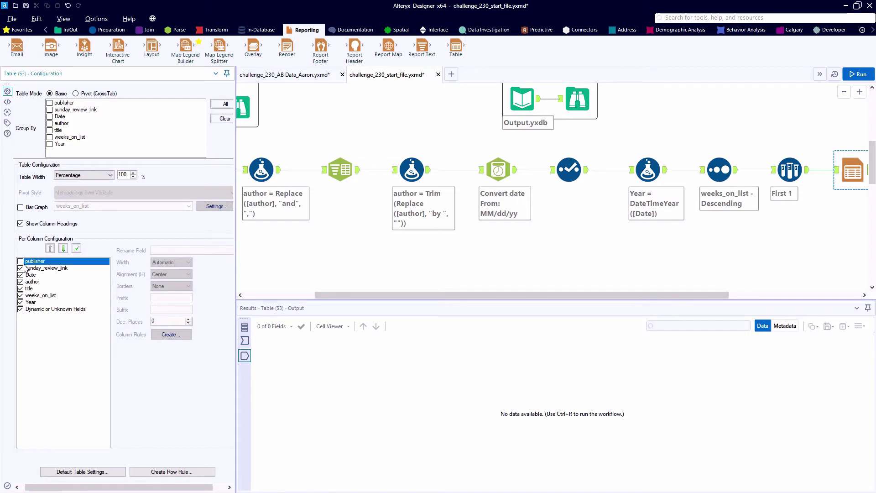
pyautogui.click(29, 302)
pyautogui.click(50, 249)
pyautogui.click(50, 249)
pyautogui.click(50, 249)
pyautogui.click(50, 249)
pyautogui.click(50, 248)
pyautogui.click(21, 275)
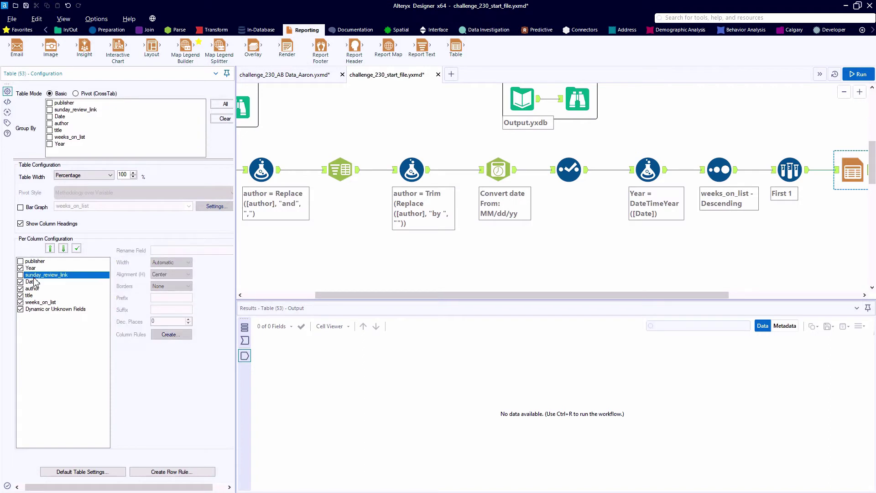
pyautogui.click(21, 282)
pyautogui.click(33, 288)
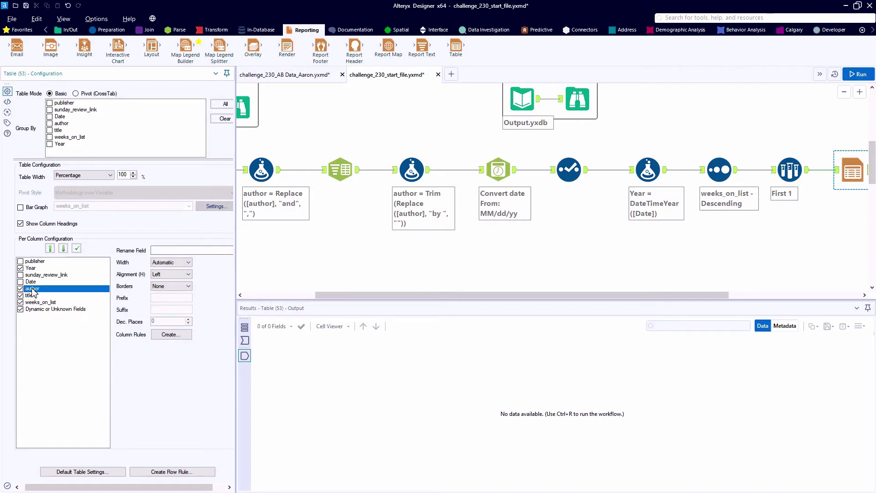
pyautogui.click(21, 289)
# Rename title to Title and weeks_on_list to Weeks On List, then run to preview the table
pyautogui.click(28, 295)
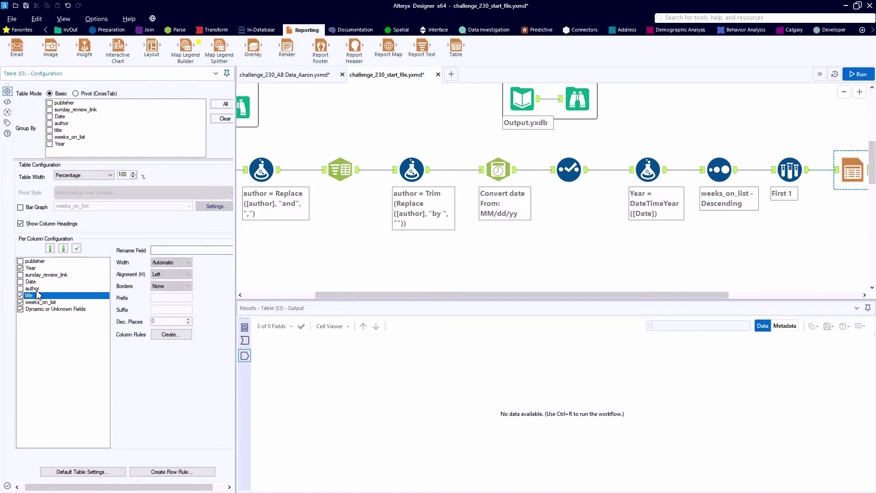
pyautogui.click(167, 250)
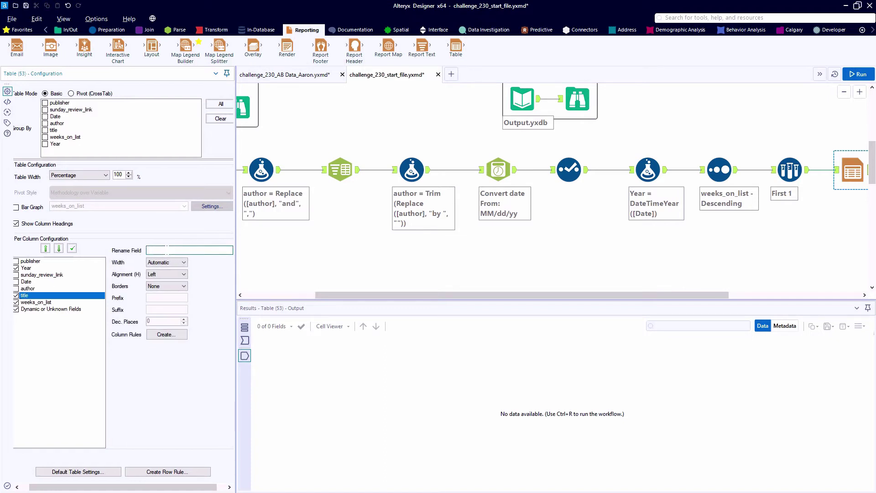
pyautogui.write('Title')
pyautogui.click(32, 302)
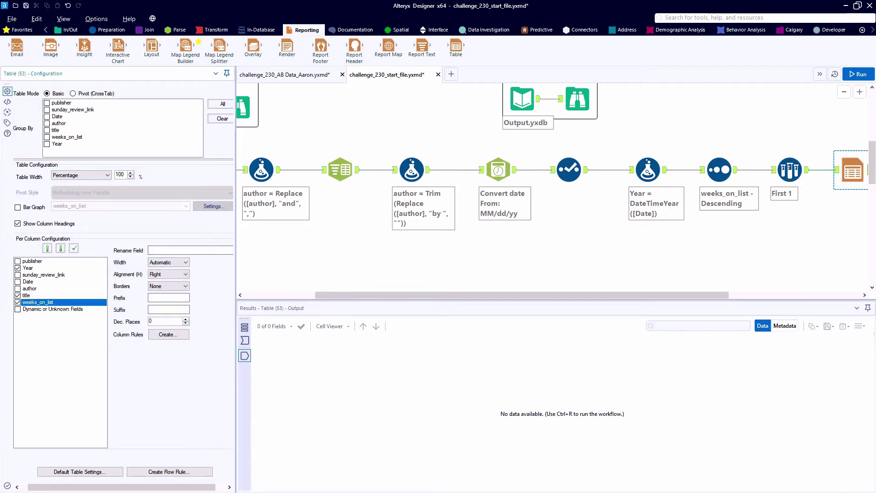
pyautogui.click(182, 250)
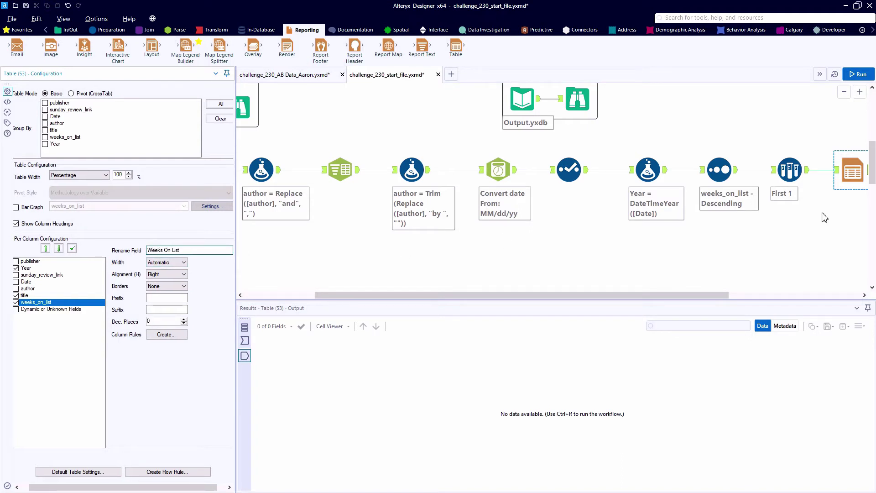
pyautogui.hotkey('ctrl', 'r')
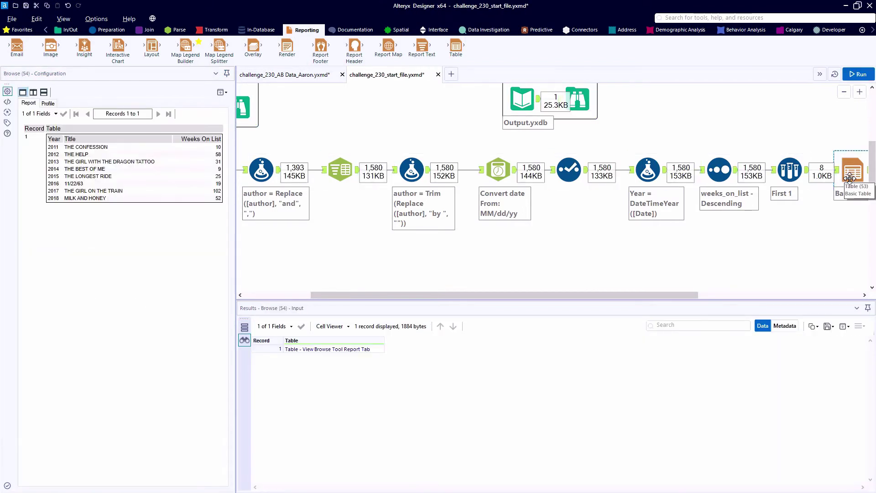
pyautogui.moveTo(682, 295); pyautogui.dragTo(729, 297)
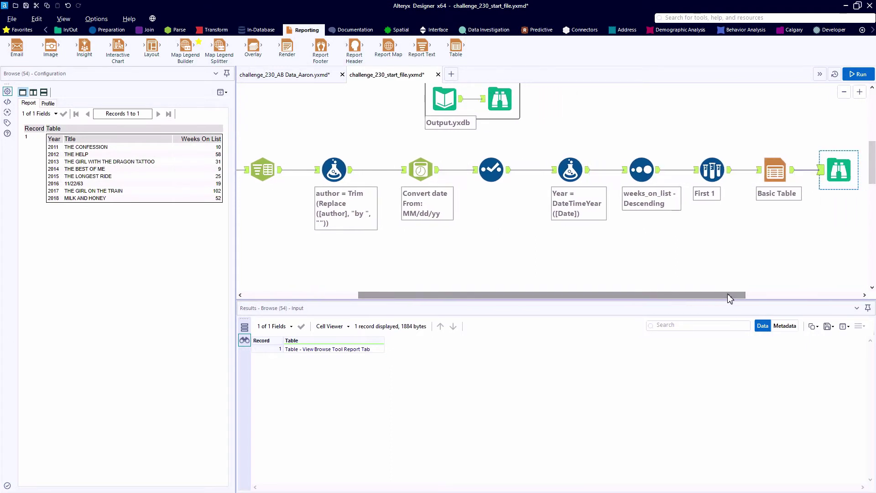
pyautogui.scroll(-2, 602, 240)
# Wrap the main tool row in a margin-free container captioned 'Best Selling Book by Year'
pyautogui.moveTo(782, 242); pyautogui.dragTo(297, 175)
pyautogui.rightClick(308, 183)
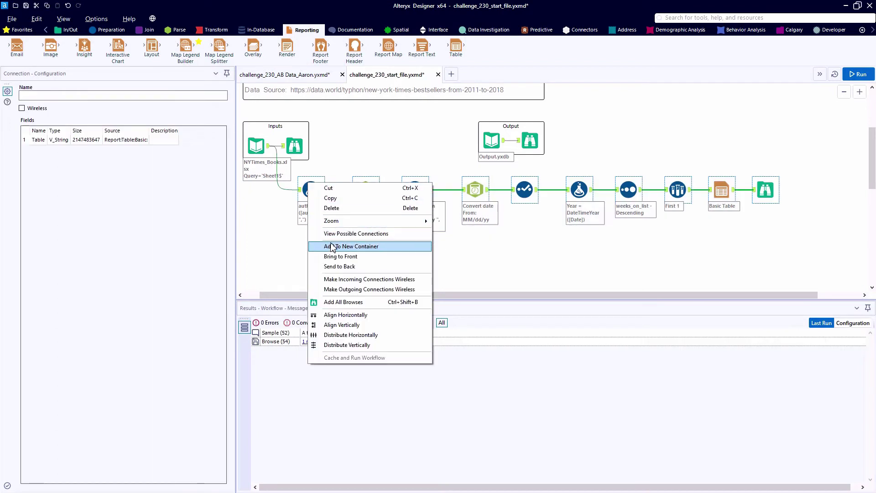
pyautogui.click(333, 247)
pyautogui.click(137, 165)
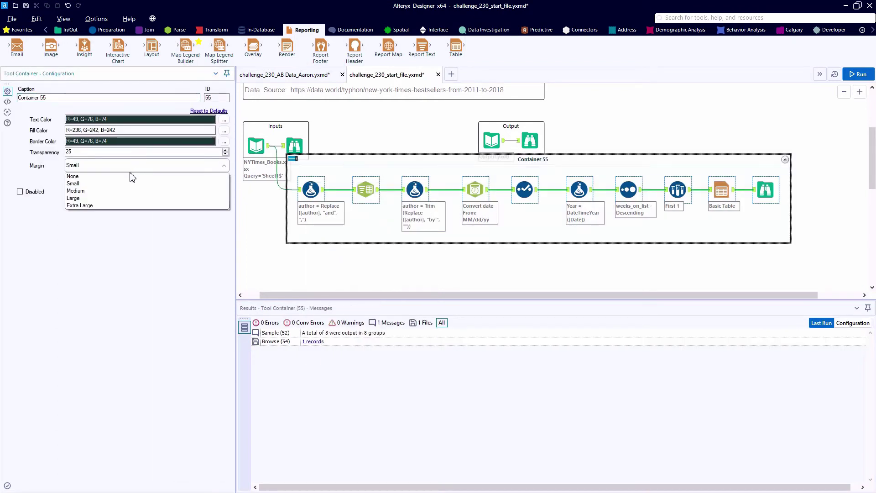
pyautogui.click(131, 173)
pyautogui.moveTo(46, 97); pyautogui.dragTo(18, 98)
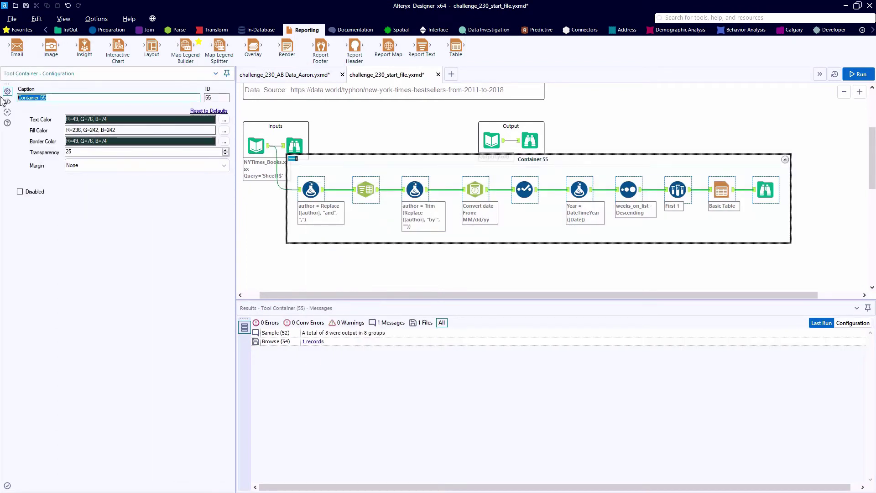
pyautogui.write('Best Selling Book by Year')
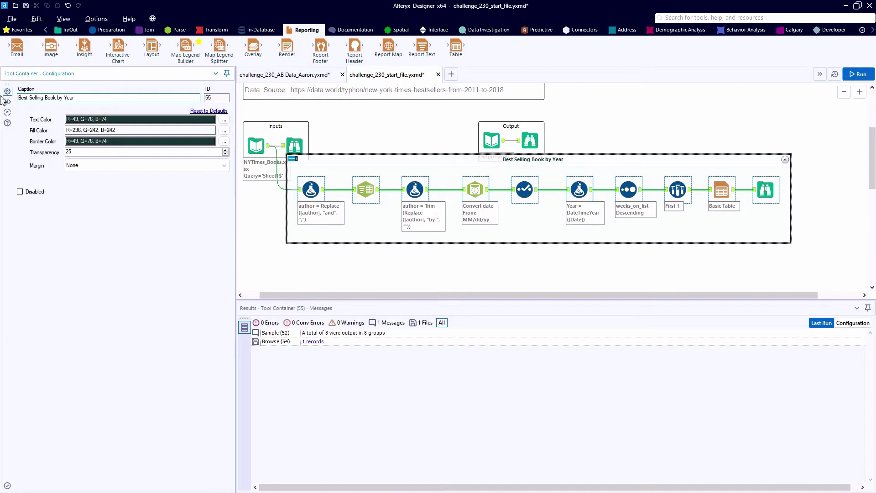
# Rerun the workflow and review the Select step's output inside the container
pyautogui.hotkey('ctrl', 'r')
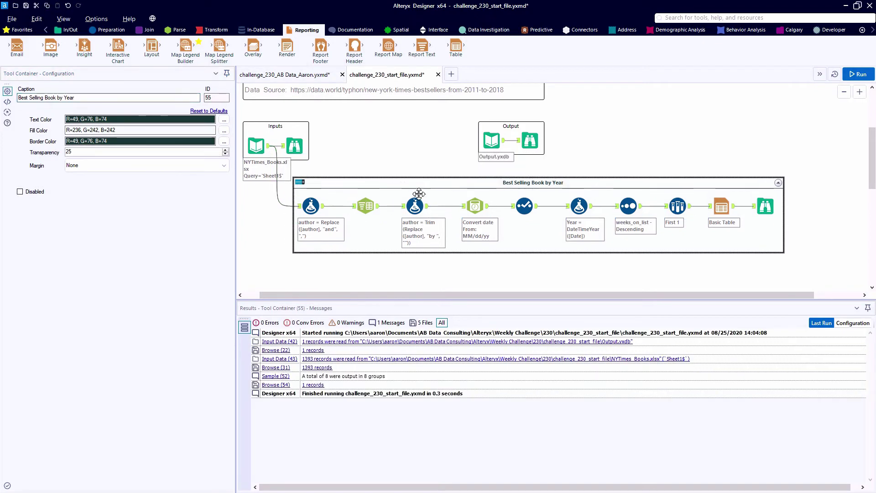
pyautogui.click(525, 206)
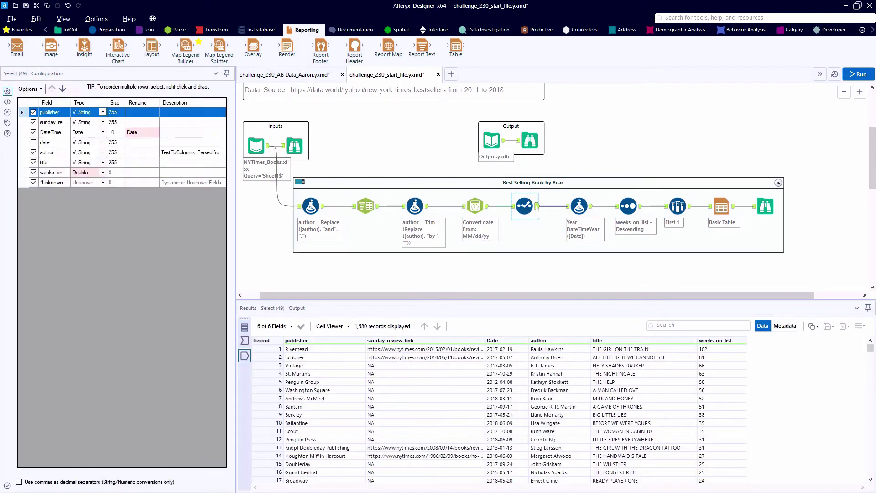
pyautogui.scroll(-2, 554, 187)
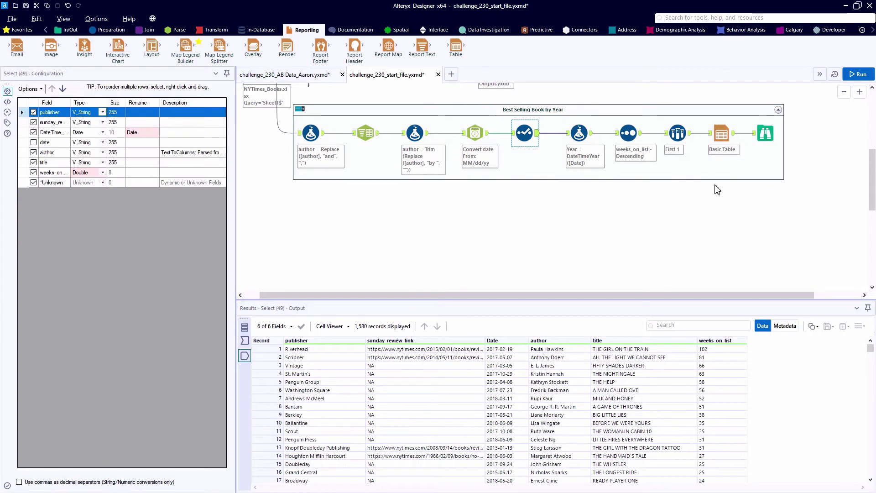
pyautogui.scroll(3, 751, 195)
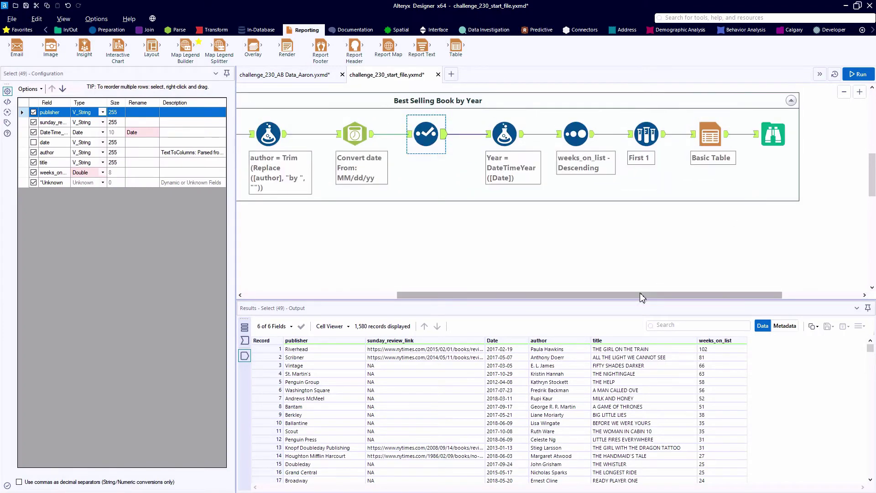
pyautogui.moveTo(640, 297); pyautogui.dragTo(740, 300)
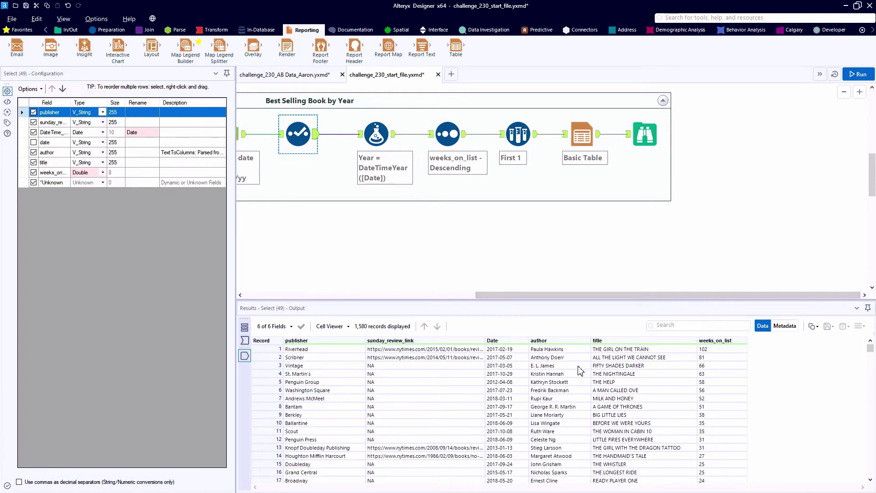
# Sort the Results preview by author A to Z and inspect Alan Bradley's repeated entries
pyautogui.scroll(-8, 579, 371)
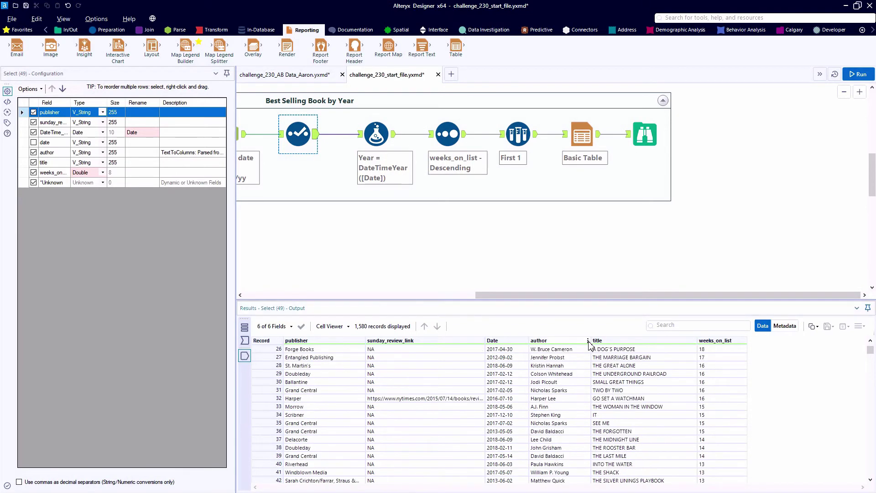
pyautogui.click(588, 341)
pyautogui.click(629, 374)
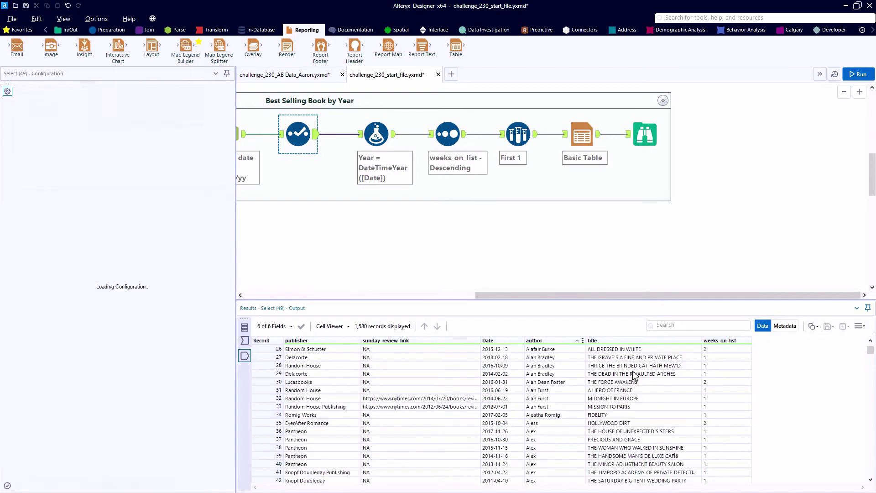
pyautogui.moveTo(563, 358); pyautogui.dragTo(569, 374)
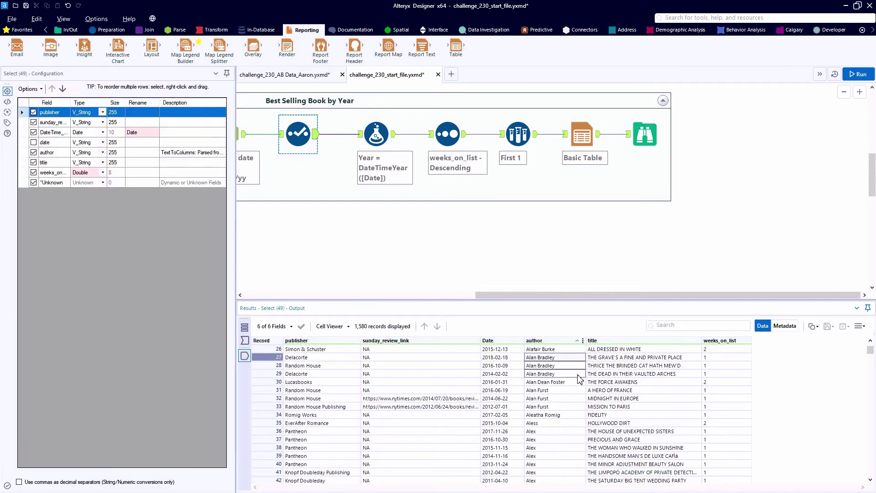
pyautogui.scroll(-11, 580, 378)
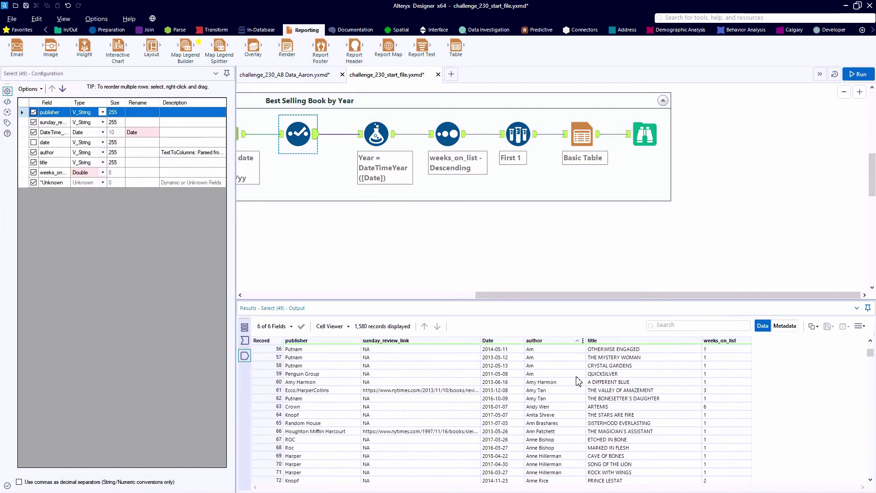
pyautogui.scroll(-3, 579, 380)
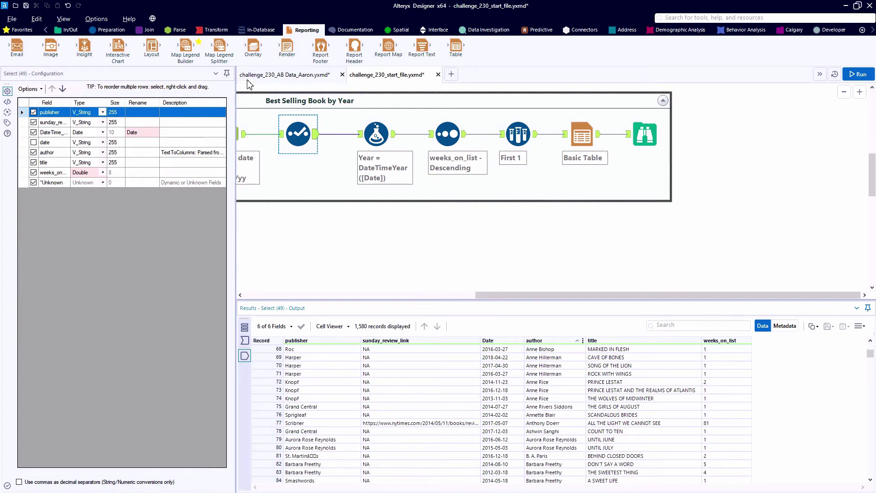
pyautogui.click(214, 30)
# Add a Summarize grouped by author that sums weeks_on_list as Weeks On List
pyautogui.moveTo(165, 49); pyautogui.dragTo(408, 263)
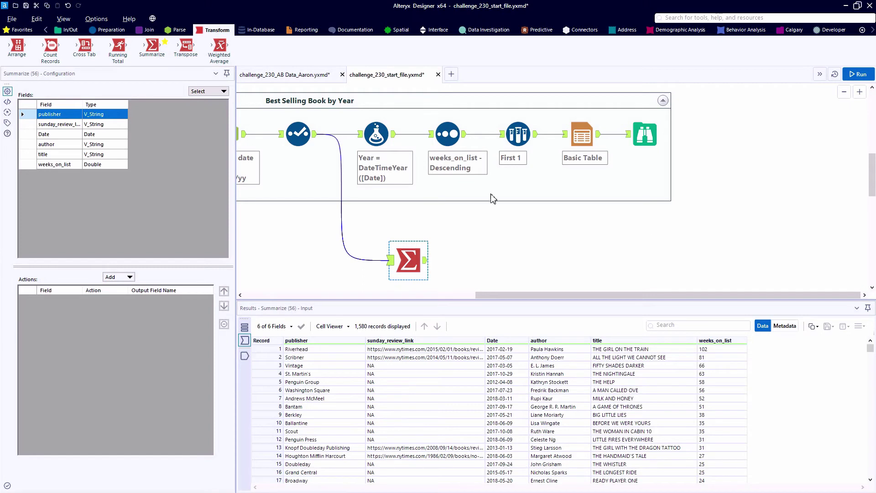
pyautogui.click(68, 144)
pyautogui.click(130, 277)
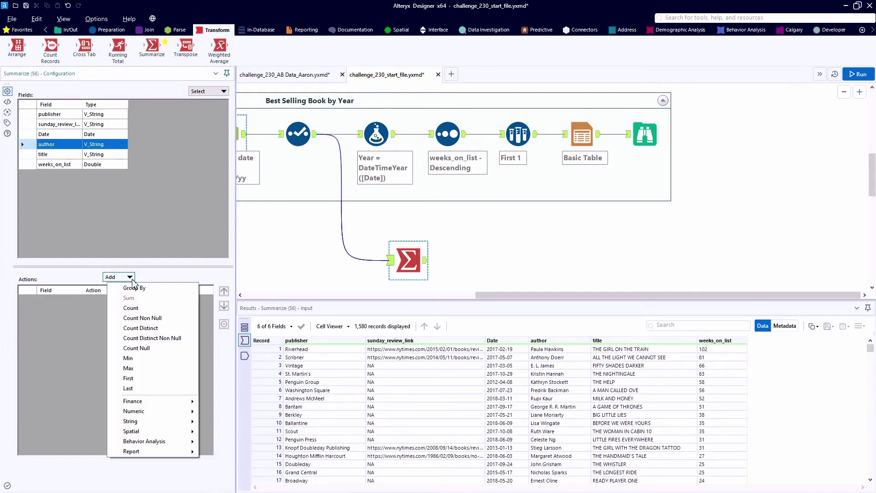
pyautogui.click(136, 288)
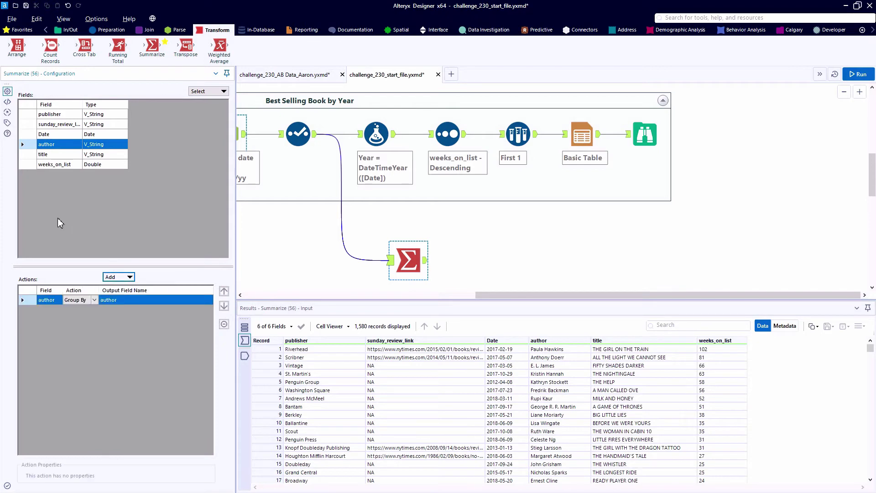
pyautogui.click(50, 164)
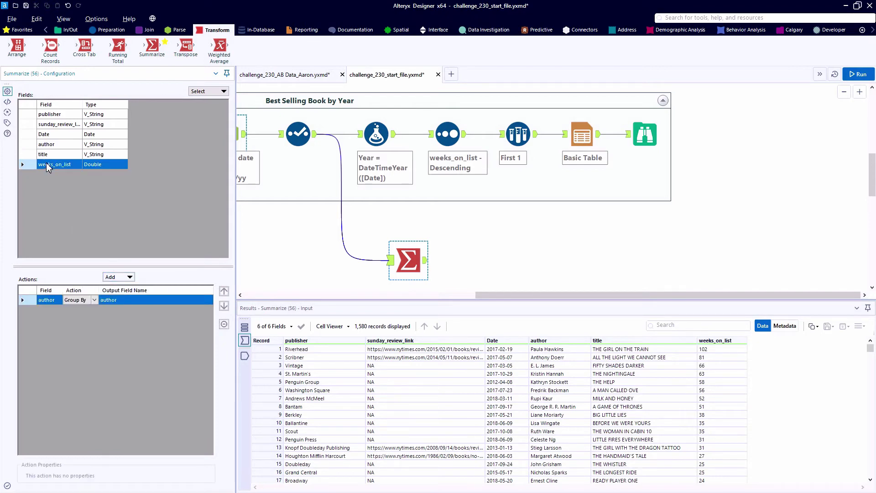
pyautogui.click(118, 277)
pyautogui.click(129, 298)
pyautogui.click(150, 309)
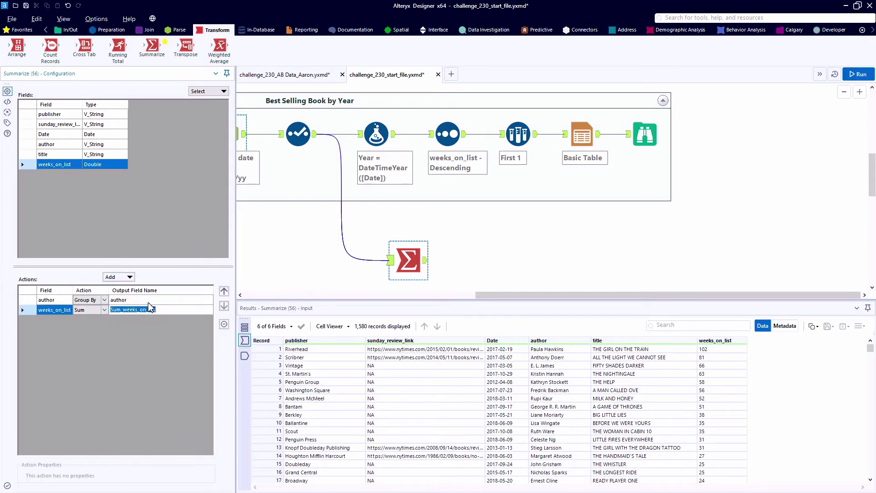
pyautogui.write('Weeks On List')
# Count distinct titles as Number of Books on List and run, giving 528 rows
pyautogui.click(62, 158)
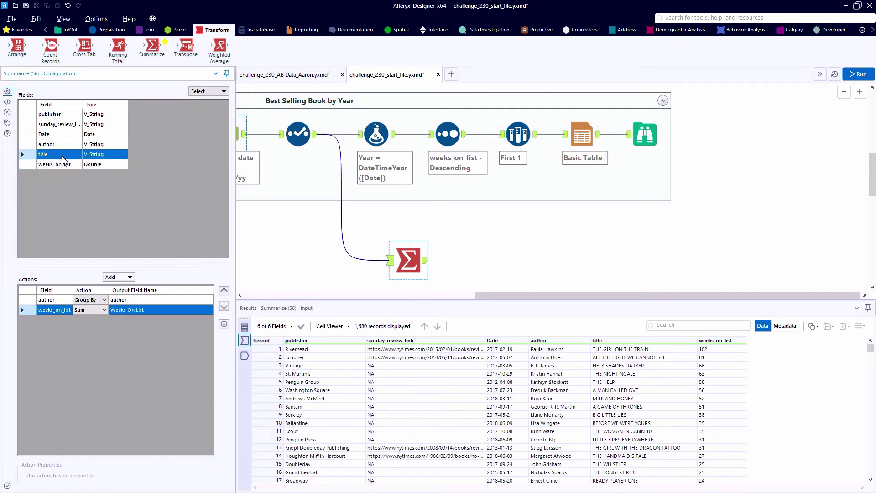
pyautogui.click(118, 272)
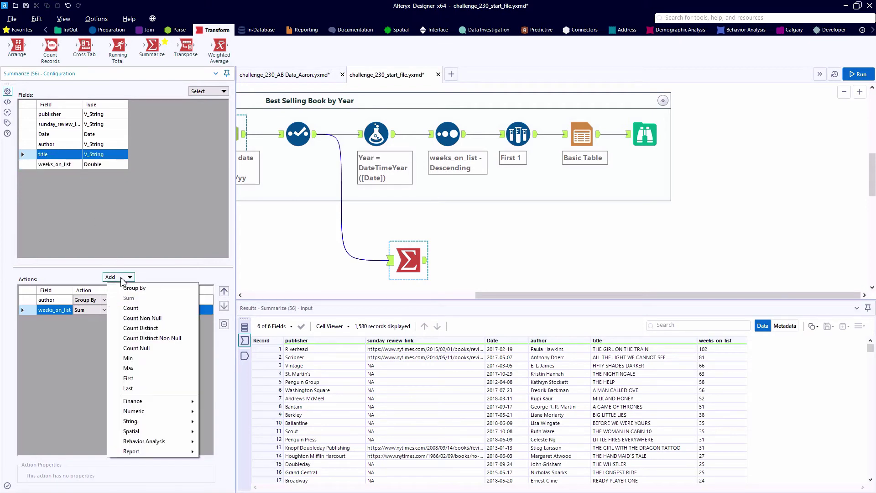
pyautogui.click(139, 321)
pyautogui.click(148, 320)
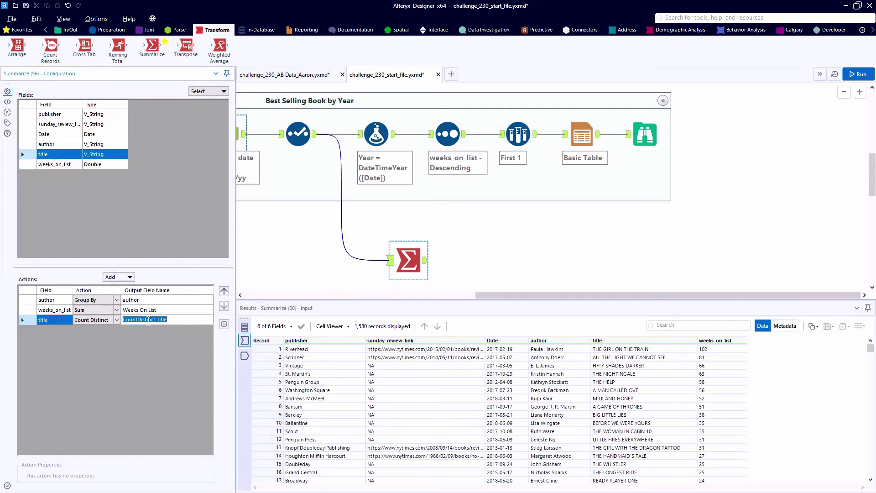
pyautogui.write('Number of')
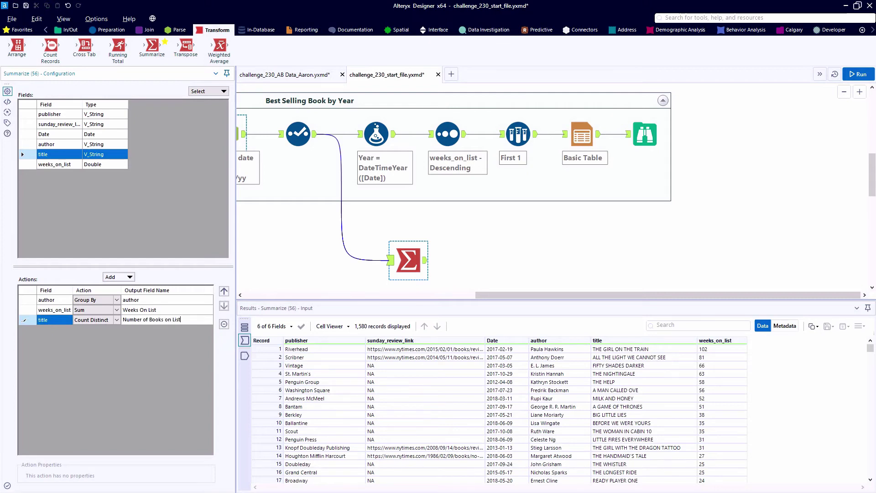
pyautogui.write(' Books on List')
pyautogui.hotkey('ctrl', 'r')
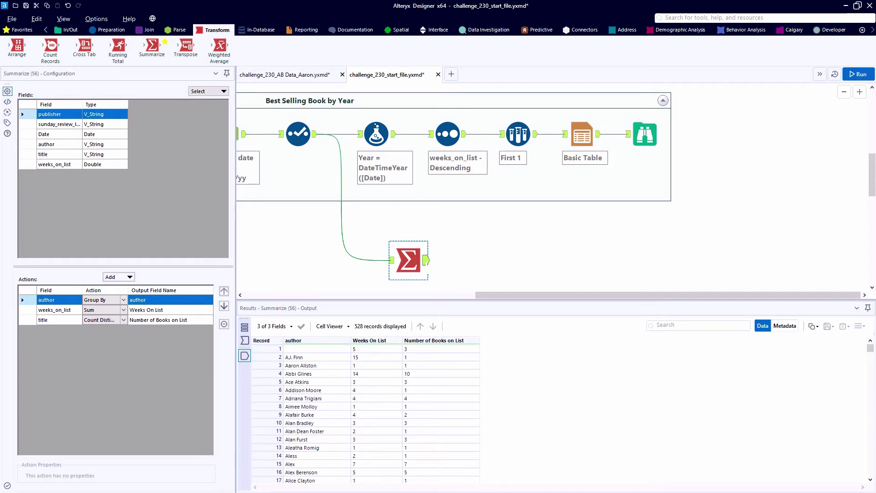
# Add a Sort ranking authors by Weeks On List, then Number of Books on List, both descending, and run
pyautogui.click(108, 30)
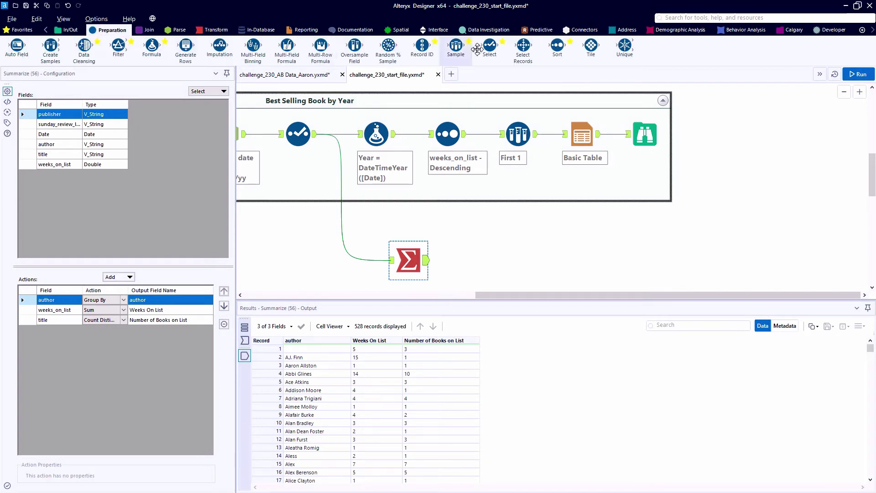
pyautogui.moveTo(557, 45); pyautogui.dragTo(487, 260)
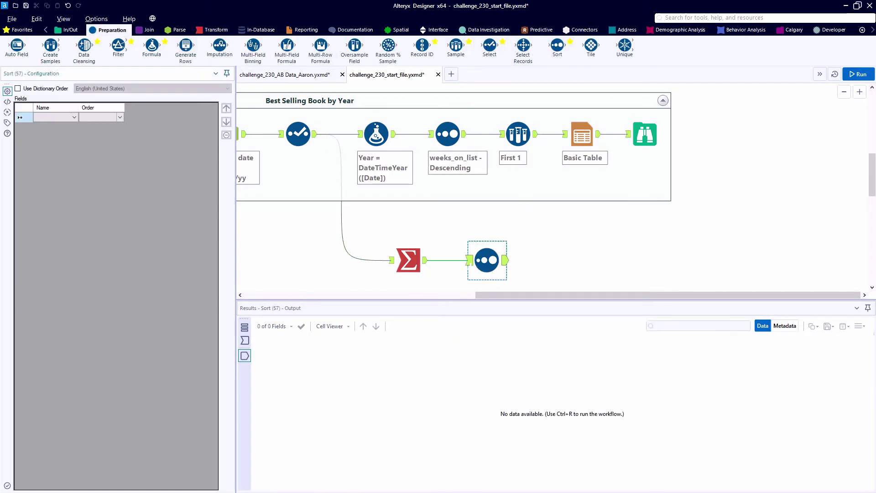
pyautogui.click(59, 118)
pyautogui.click(60, 137)
pyautogui.click(69, 127)
pyautogui.click(50, 142)
pyautogui.click(120, 118)
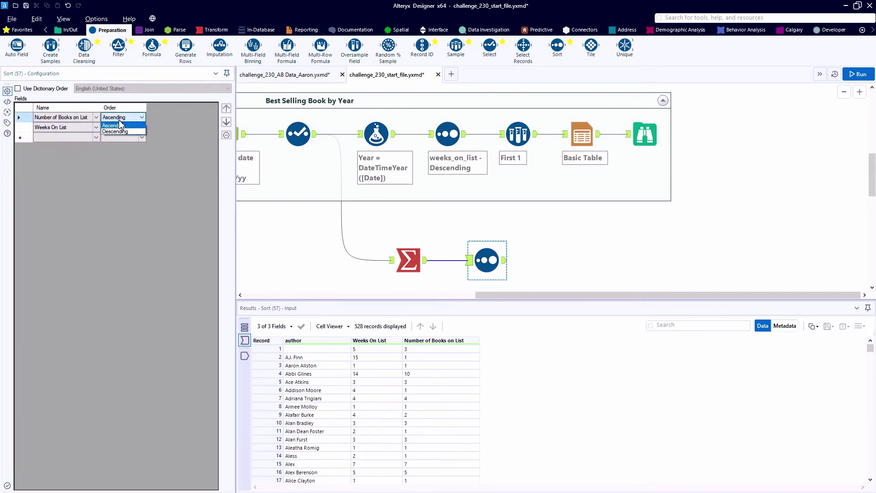
pyautogui.click(115, 132)
pyautogui.click(121, 127)
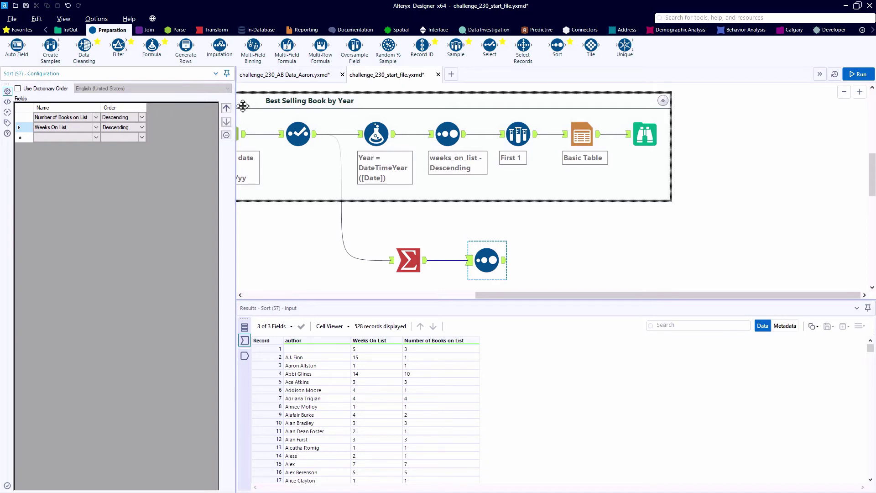
pyautogui.click(224, 110)
pyautogui.hotkey('ctrl', 'r')
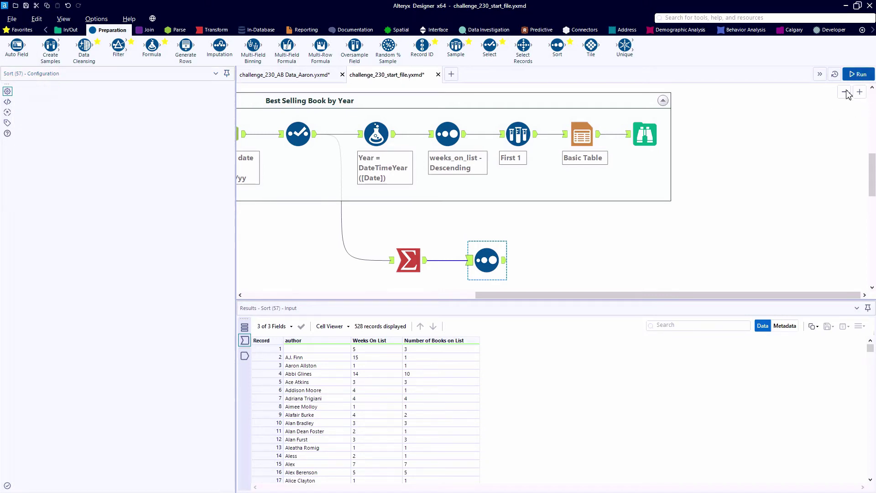
pyautogui.click(501, 266)
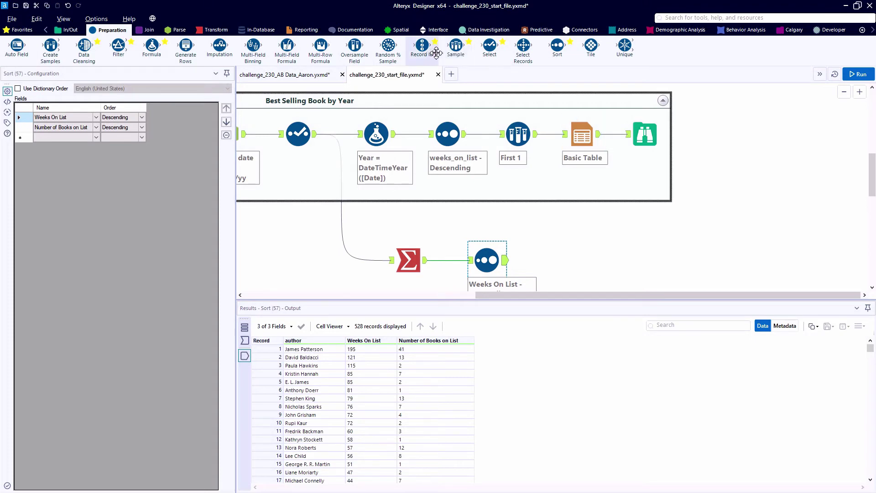
# Add a Sample after Sort keeping the first 10 rows, then run the workflow
pyautogui.moveTo(455, 45); pyautogui.dragTo(580, 259)
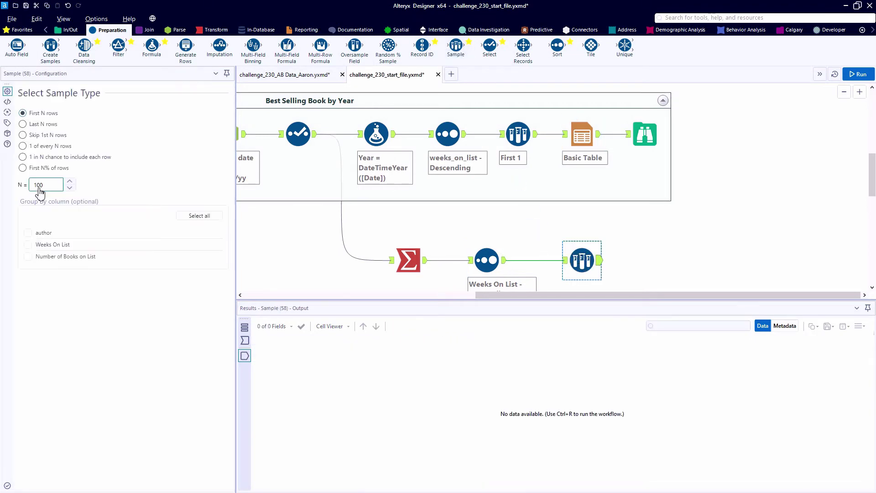
pyautogui.click(46, 187)
pyautogui.write('10')
pyautogui.click(856, 74)
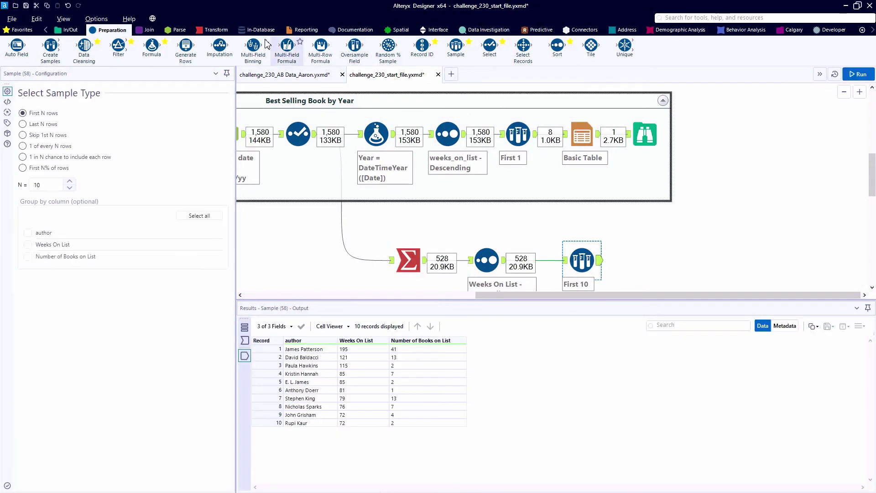
# Attach an Interactive Chart after the First 10 step and rerun
pyautogui.click(302, 29)
pyautogui.moveTo(132, 57); pyautogui.dragTo(668, 261)
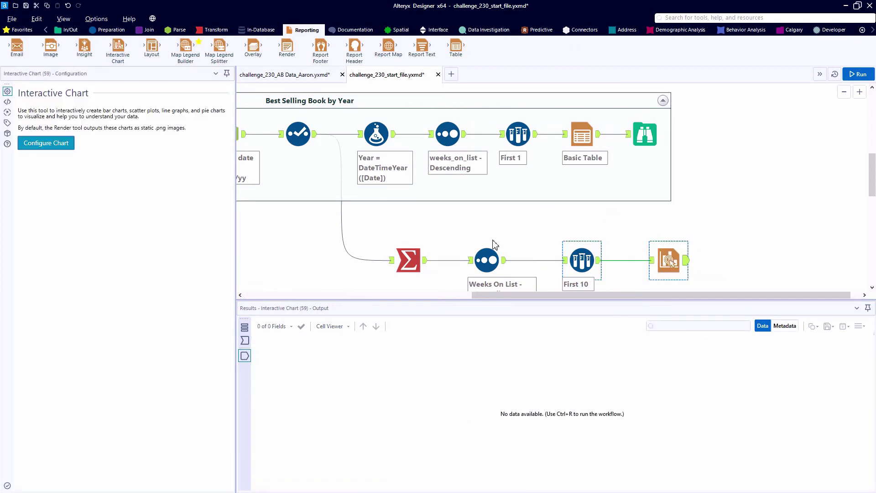
pyautogui.hotkey('ctrl', 'r')
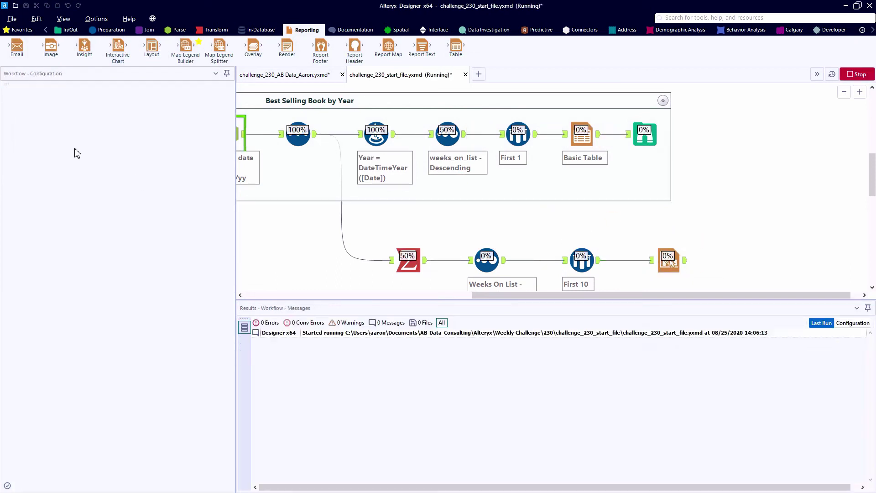
# Add a Bar chart layer with author on X and Weeks On List on Y
pyautogui.click(46, 143)
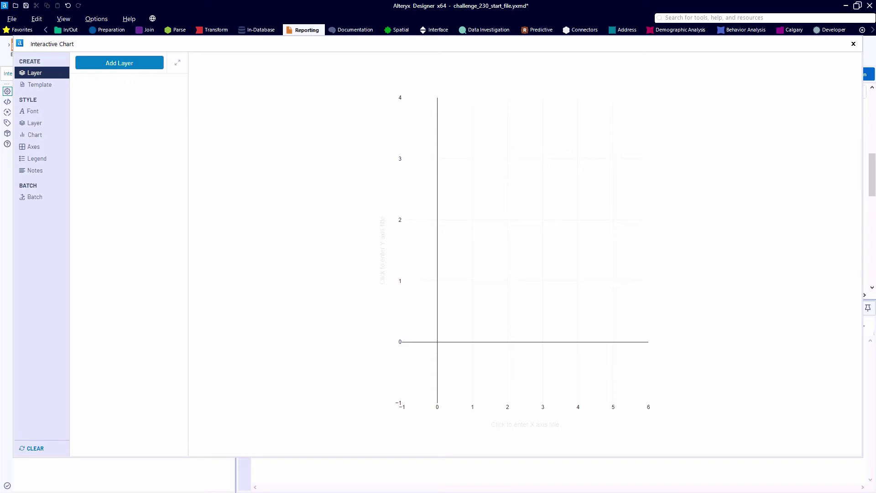
pyautogui.click(101, 64)
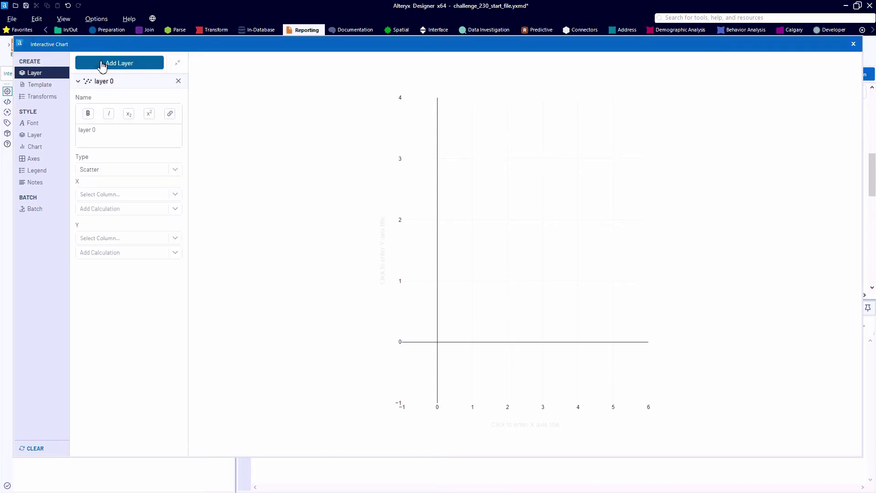
pyautogui.click(99, 170)
pyautogui.click(99, 189)
pyautogui.click(99, 191)
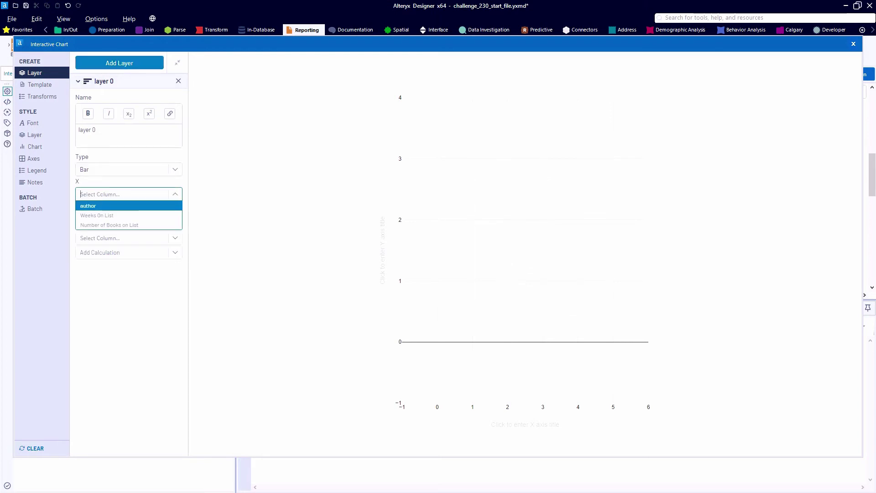
pyautogui.click(105, 205)
pyautogui.click(104, 268)
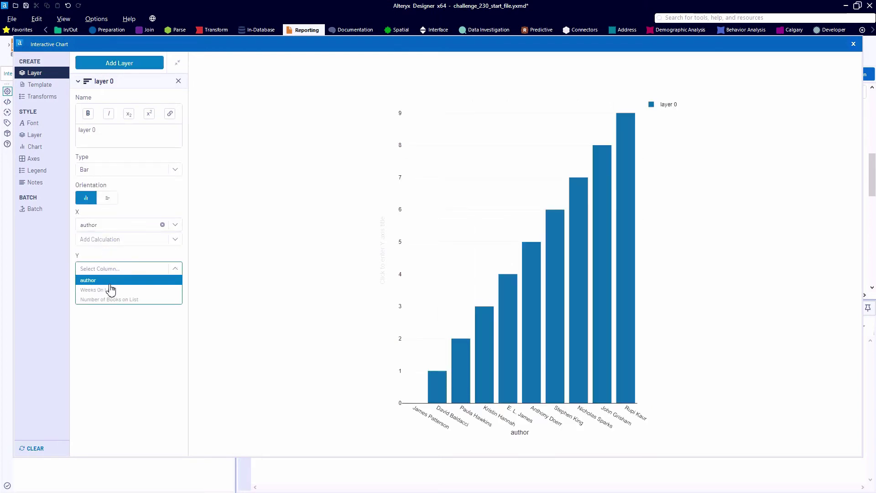
pyautogui.click(110, 290)
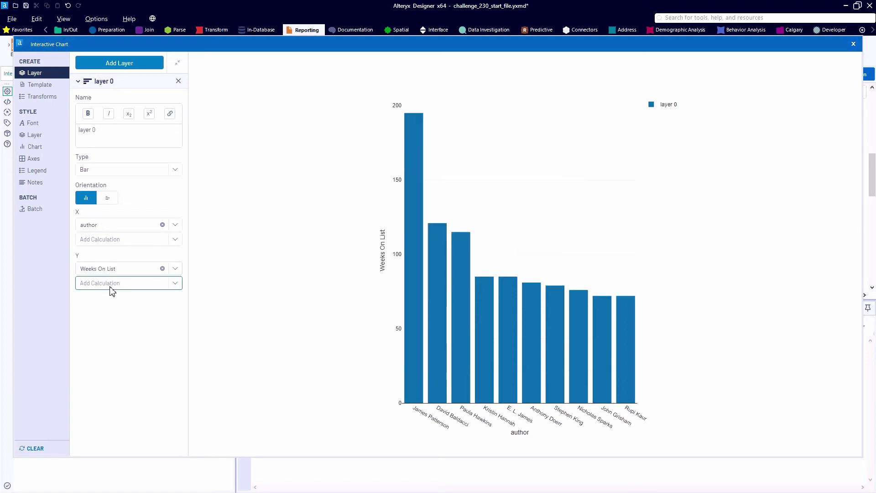
pyautogui.click(31, 148)
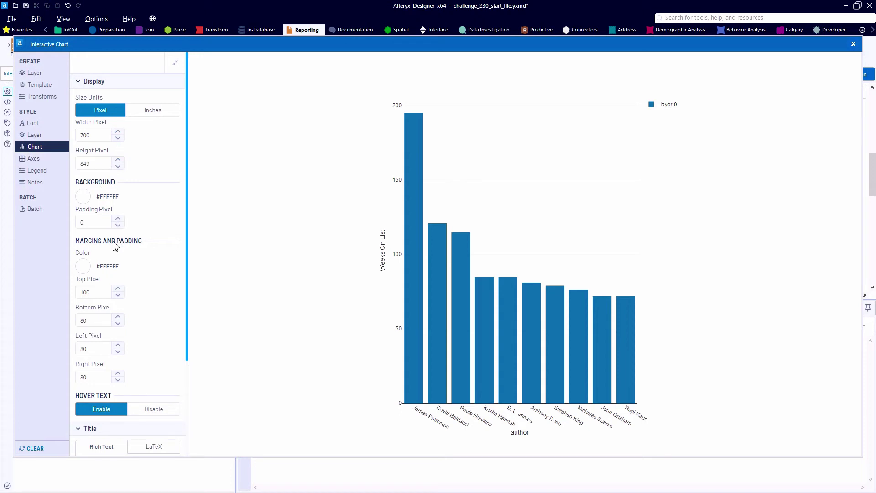
# Give the bar layer a custom bright cyan colour, #53FFF5
pyautogui.scroll(-3, 133, 246)
pyautogui.scroll(3, 134, 248)
pyautogui.click(39, 160)
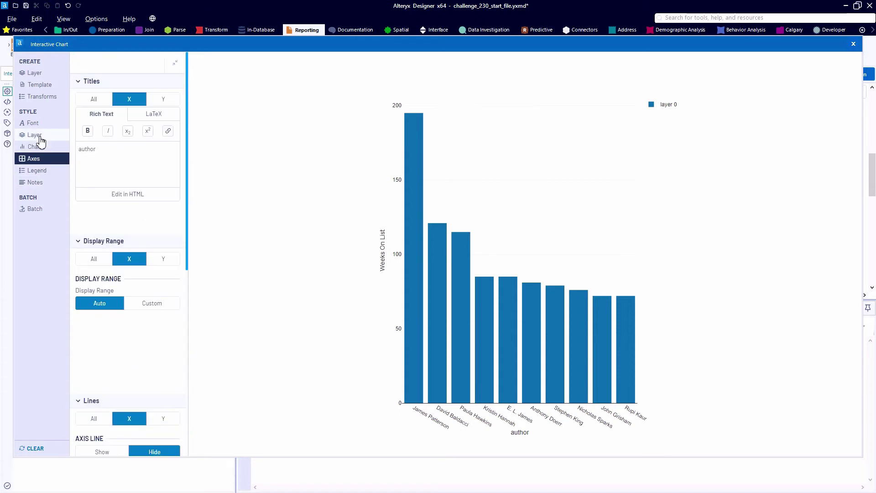
pyautogui.click(41, 140)
pyautogui.click(91, 140)
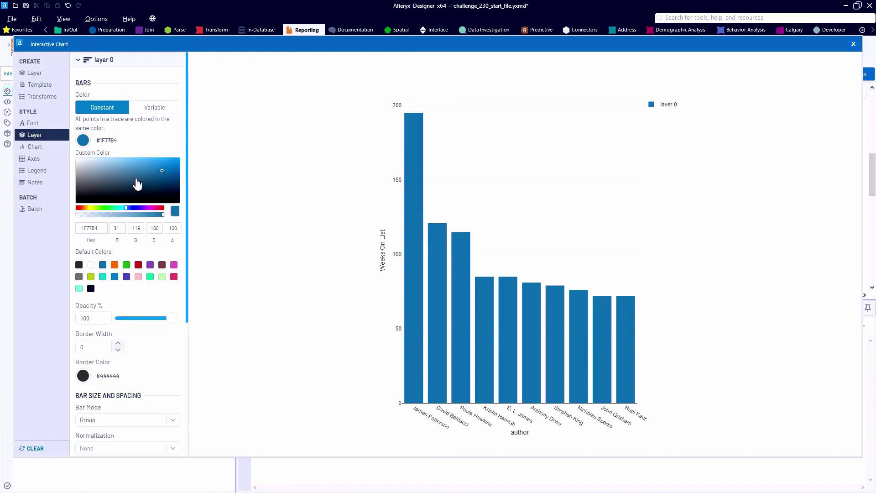
pyautogui.click(116, 208)
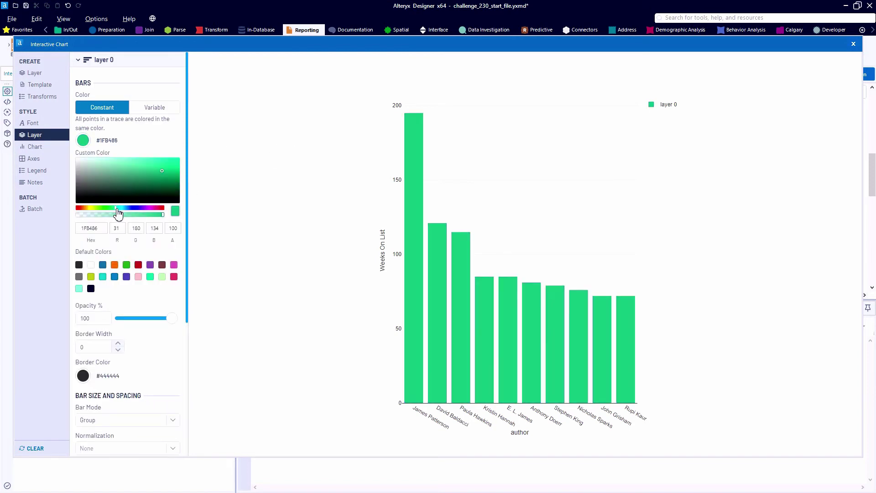
pyautogui.moveTo(117, 209); pyautogui.dragTo(120, 210)
pyautogui.click(142, 161)
pyautogui.moveTo(144, 161); pyautogui.dragTo(146, 158)
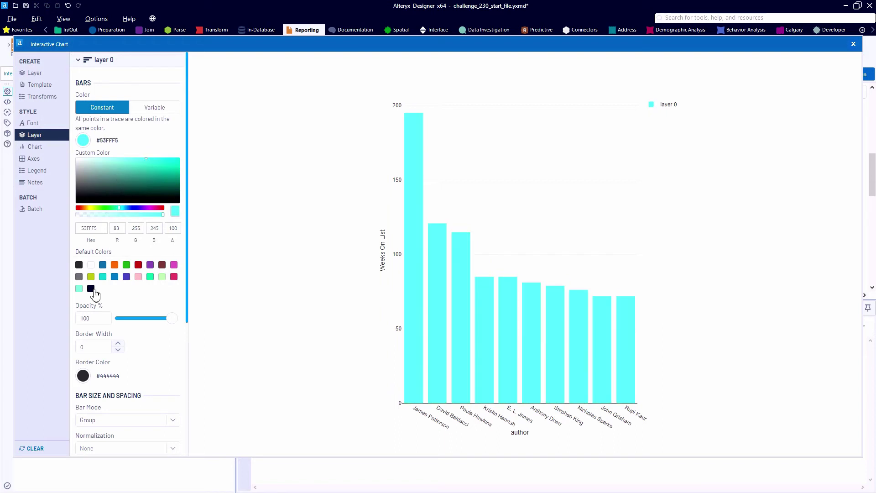
# Set the chart size in inches to 8 wide by 5 high
pyautogui.click(46, 153)
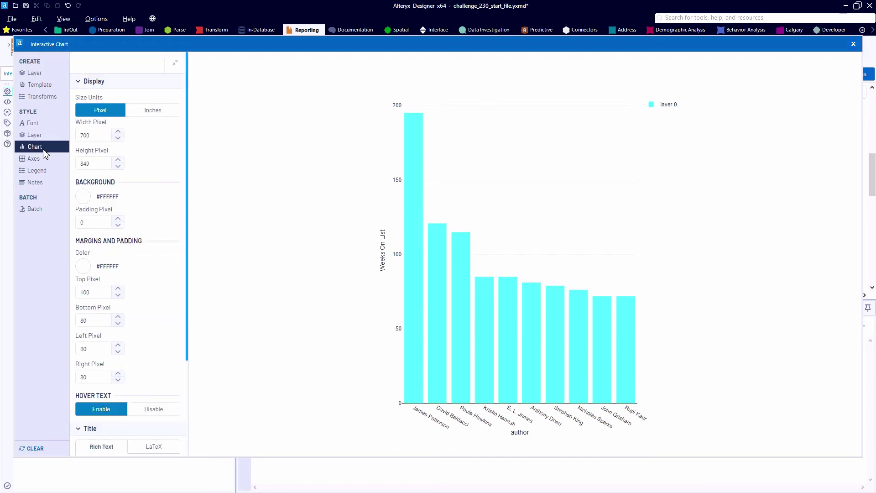
pyautogui.click(146, 110)
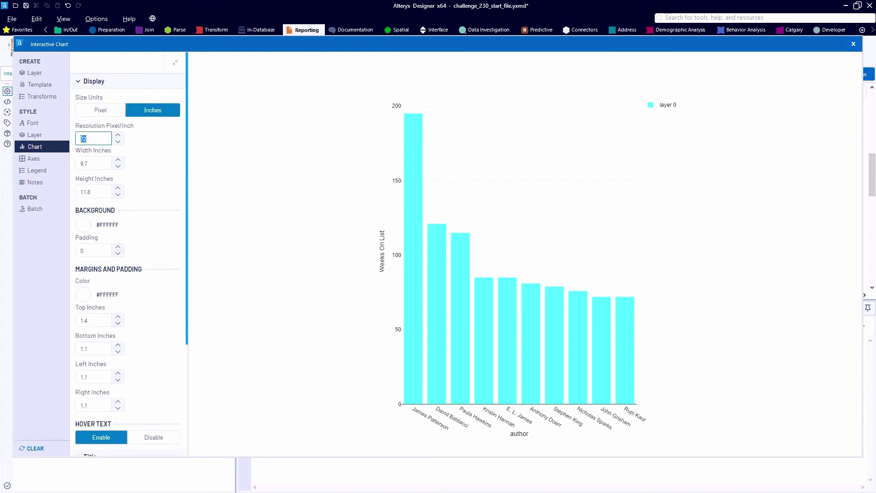
pyautogui.click(77, 167)
pyautogui.write('8')
pyautogui.click(75, 195)
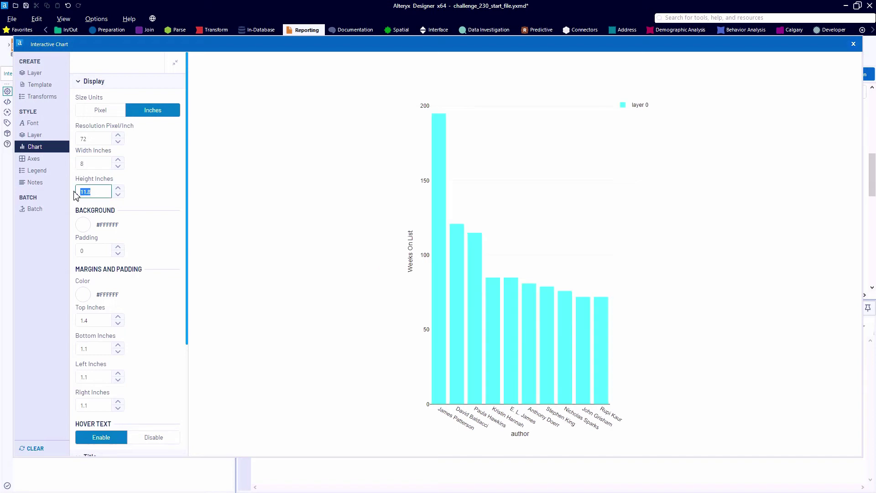
pyautogui.click(154, 195)
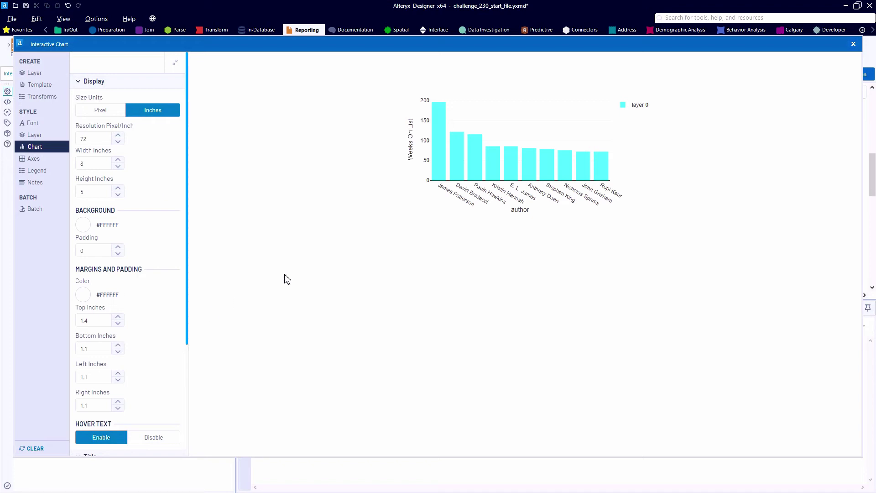
# Add a Scatter layer of Number of Books on List by author, kept on the primary Y axis
pyautogui.click(34, 74)
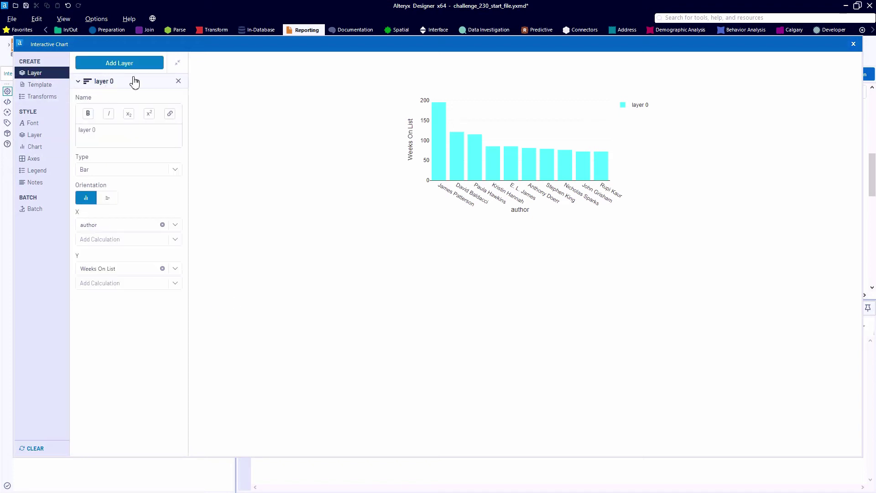
pyautogui.click(147, 64)
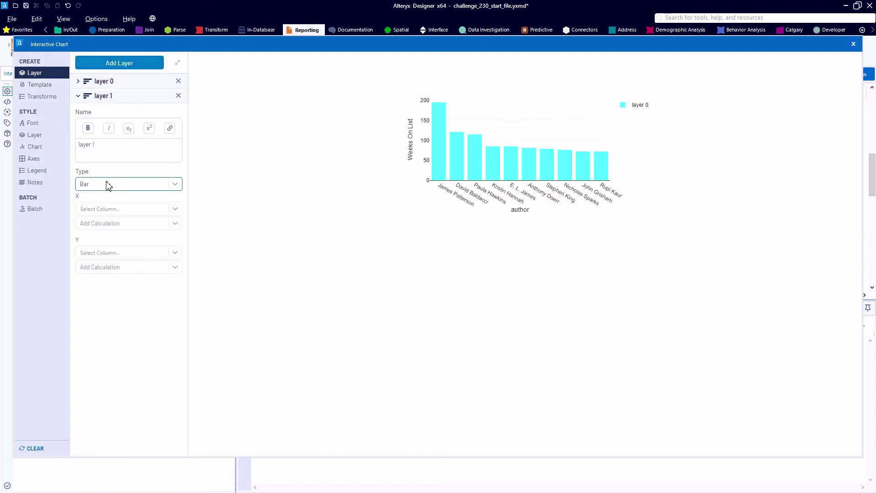
pyautogui.click(108, 184)
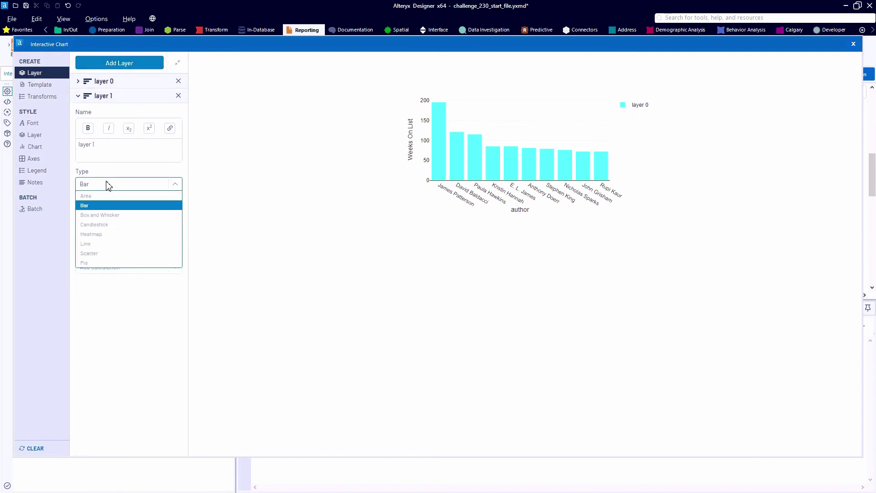
pyautogui.click(102, 253)
pyautogui.click(129, 209)
pyautogui.click(136, 222)
pyautogui.click(132, 252)
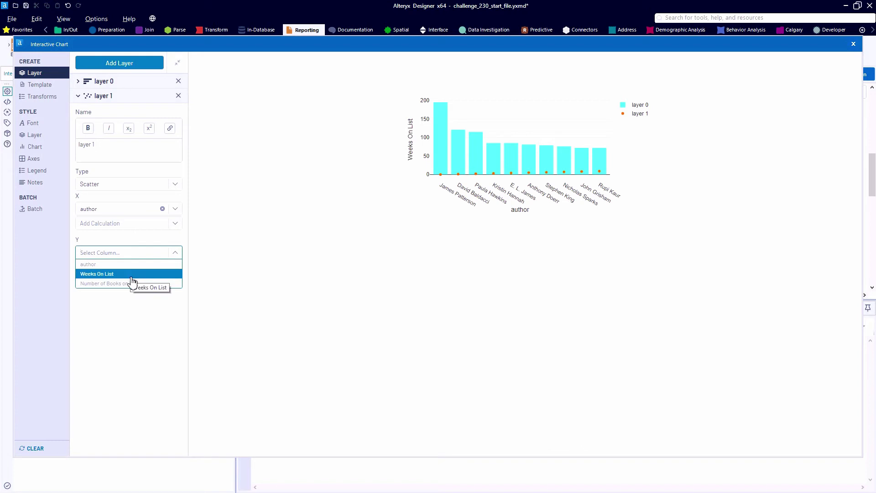
pyautogui.click(132, 284)
pyautogui.click(123, 281)
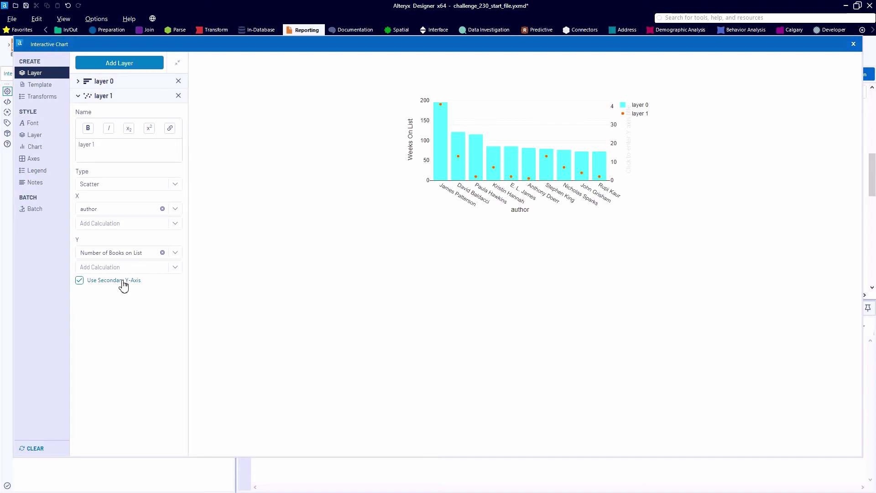
pyautogui.click(124, 286)
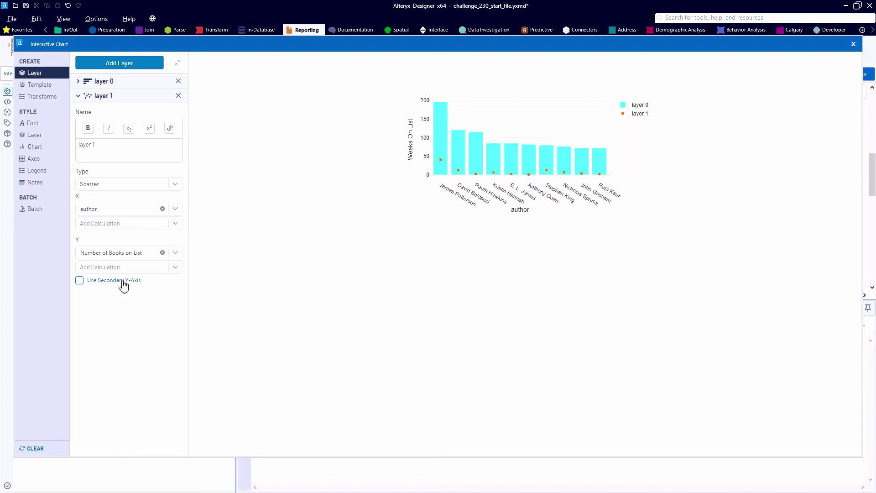
# Close the chart editor and run the workflow with Ctrl+R to render the chart
pyautogui.click(853, 45)
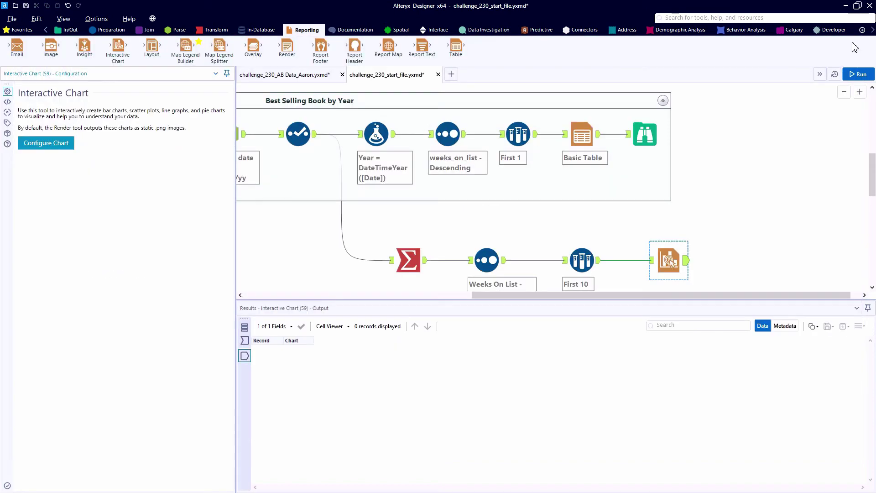
pyautogui.click(664, 264)
pyautogui.hotkey('ctrl', 'r')
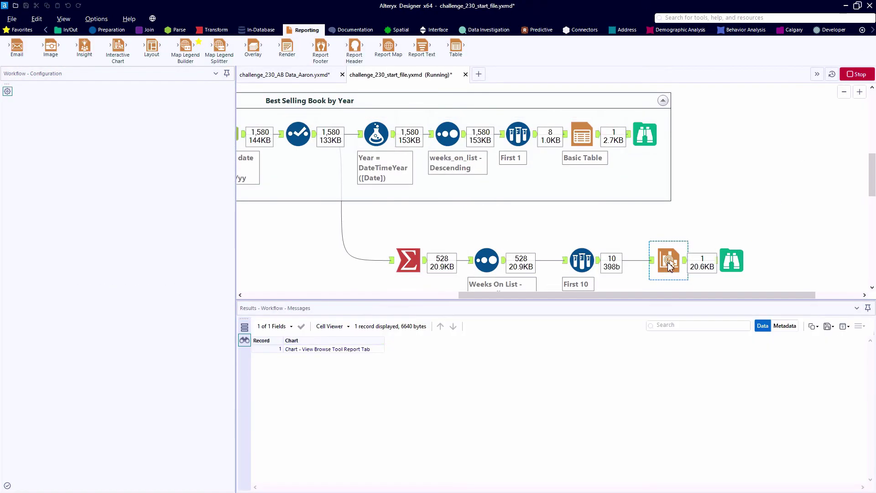
# Preview the chart output, then insert a Report Text step between the chart and the Browse
pyautogui.click(731, 261)
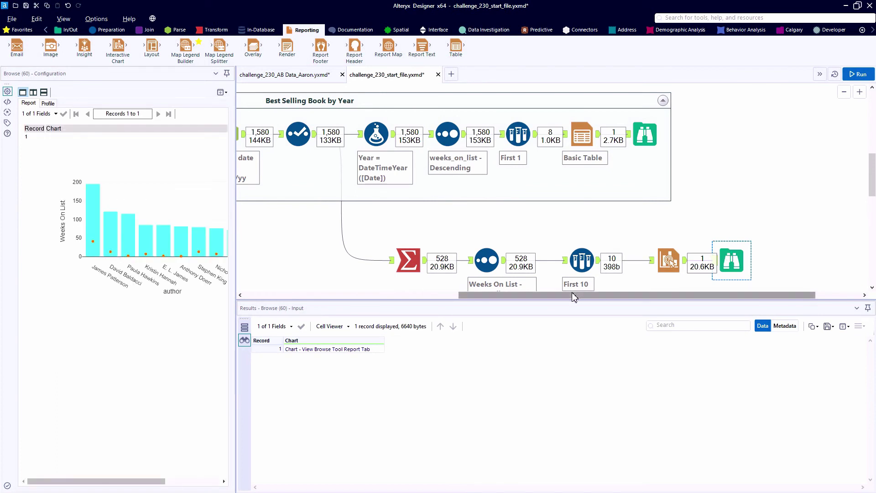
pyautogui.moveTo(731, 262); pyautogui.dragTo(770, 264)
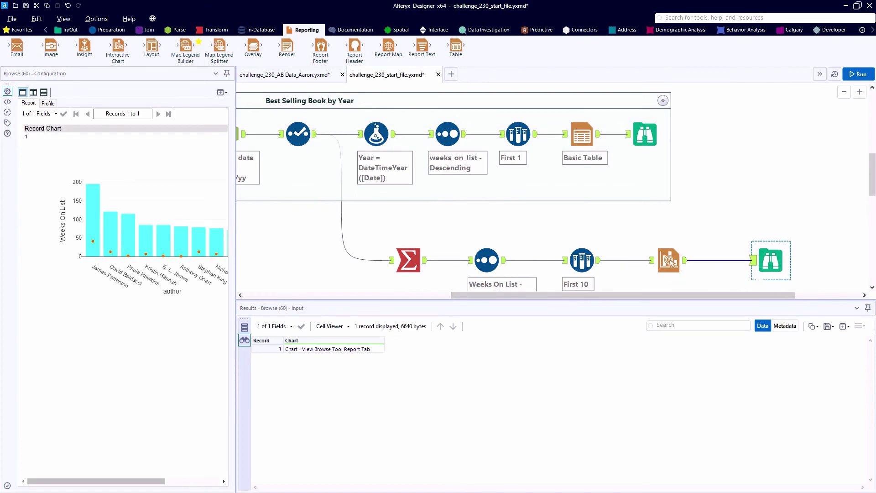
pyautogui.moveTo(422, 45); pyautogui.dragTo(722, 260)
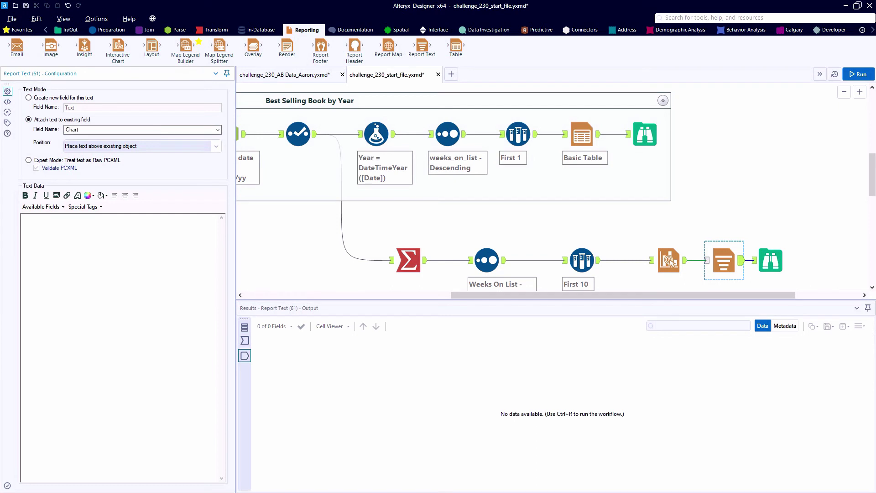
# Enter the chart title 'Top 10 Best Selling Authors' in the Report Text step
pyautogui.write('Top 10 Best Selling Authors')
pyautogui.doubleClick(107, 218)
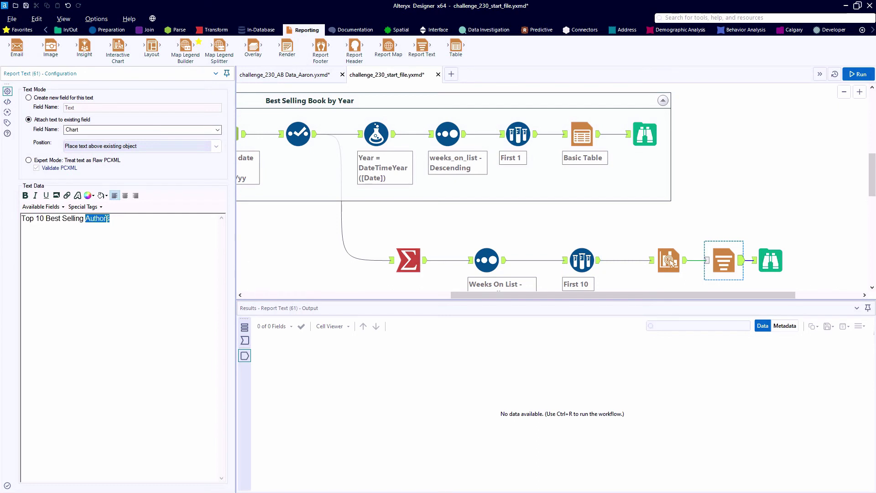
pyautogui.click(106, 218)
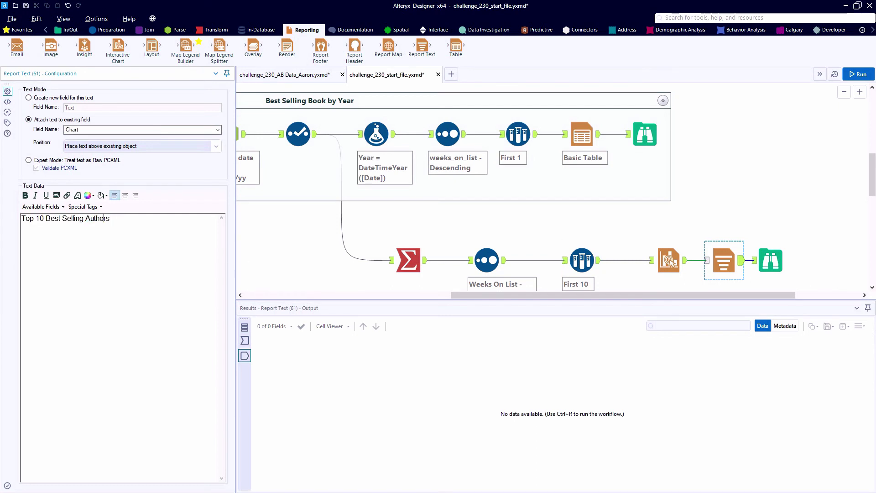
# Paste a copy of the Report Text after the table, attached to the Table field, titled 'Best Selling Book Per Year'
pyautogui.rightClick(726, 262)
pyautogui.click(748, 275)
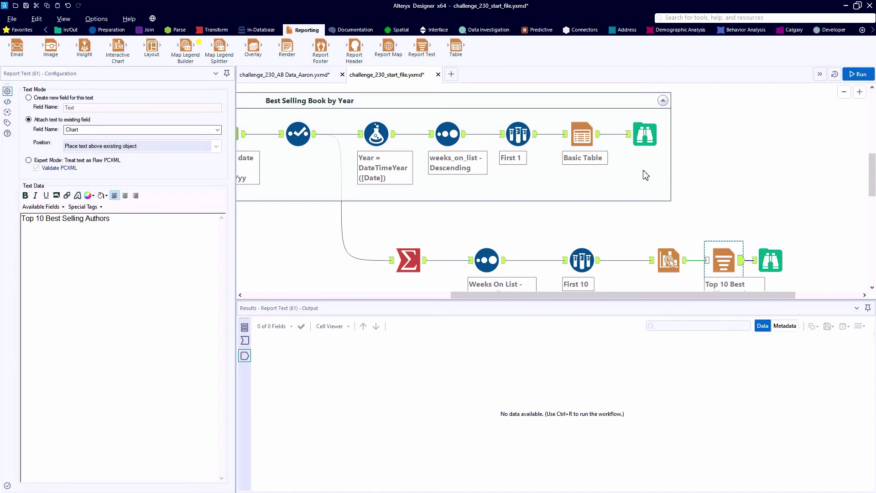
pyautogui.rightClick(614, 135)
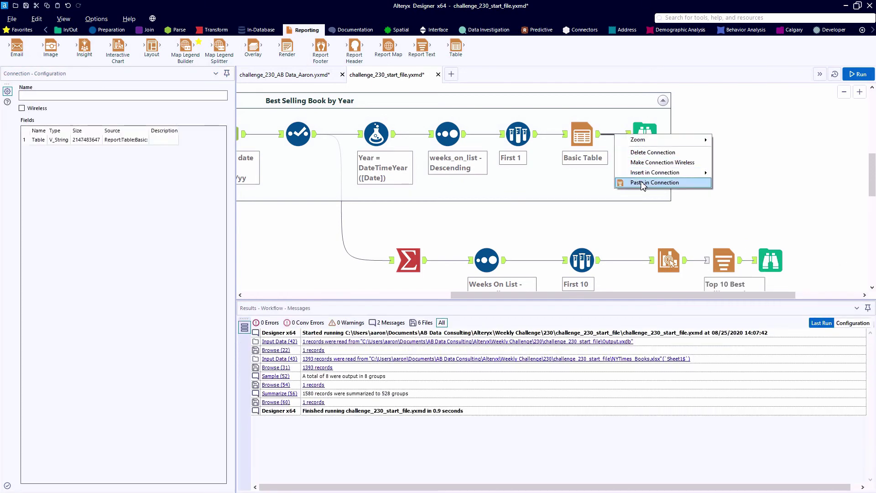
pyautogui.click(655, 180)
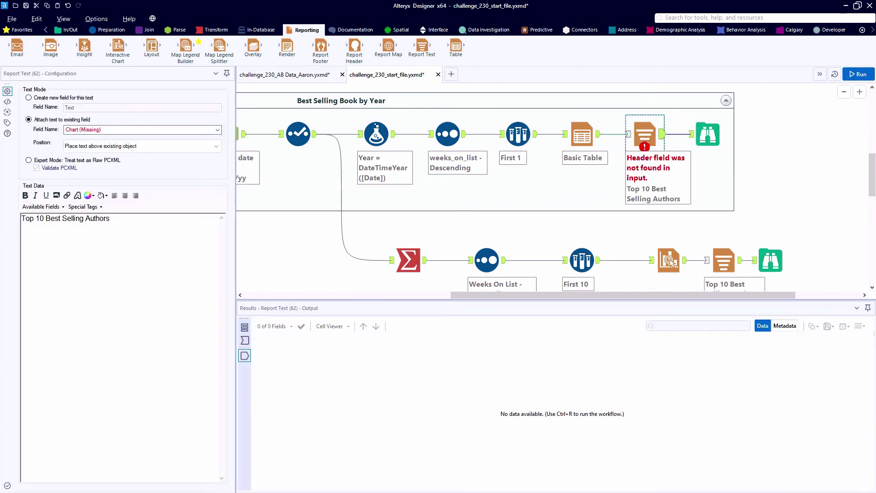
pyautogui.click(101, 130)
pyautogui.click(97, 142)
pyautogui.moveTo(22, 218); pyautogui.dragTo(109, 218)
pyautogui.write('Best Selling Book Per Year')
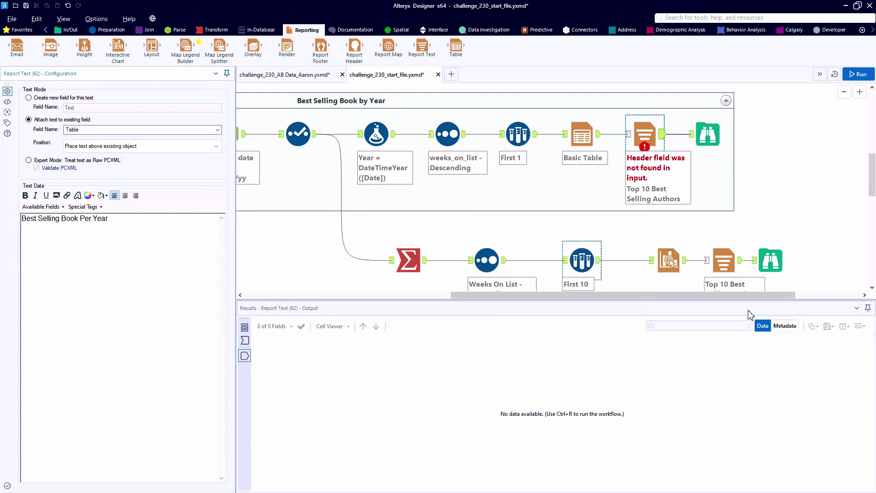
# Centre the 'Top 10 Best Selling Authors' chart title
pyautogui.click(732, 261)
pyautogui.hotkey('ctrl', 'a')
pyautogui.click(125, 195)
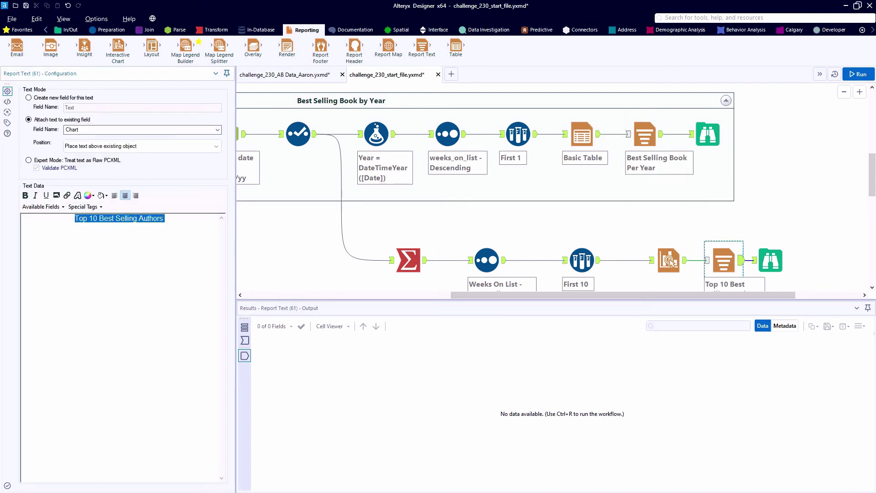
pyautogui.click(163, 218)
# Run the workflow and check the titled chart and best-book table outputs
pyautogui.hotkey('ctrl', 'r')
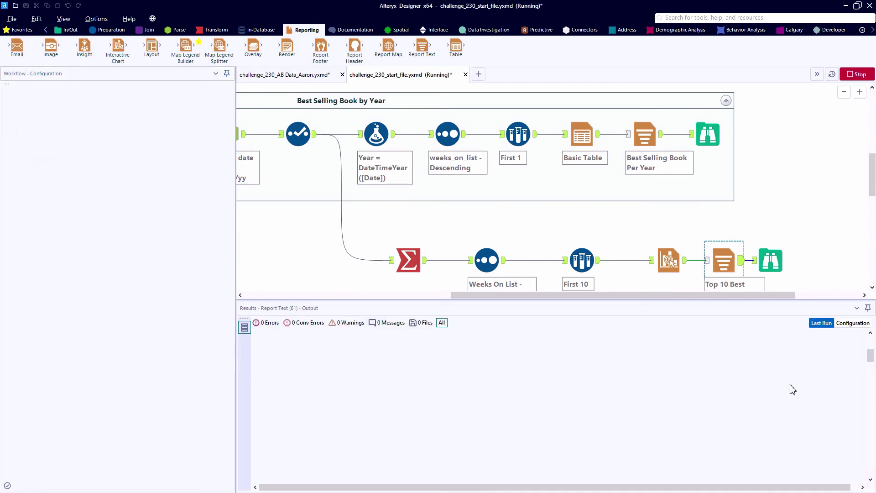
pyautogui.moveTo(743, 295); pyautogui.dragTo(780, 295)
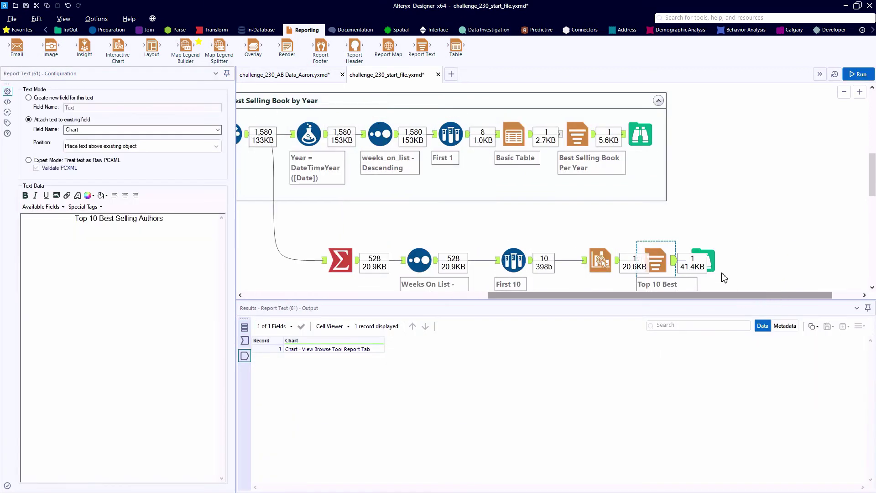
pyautogui.click(702, 265)
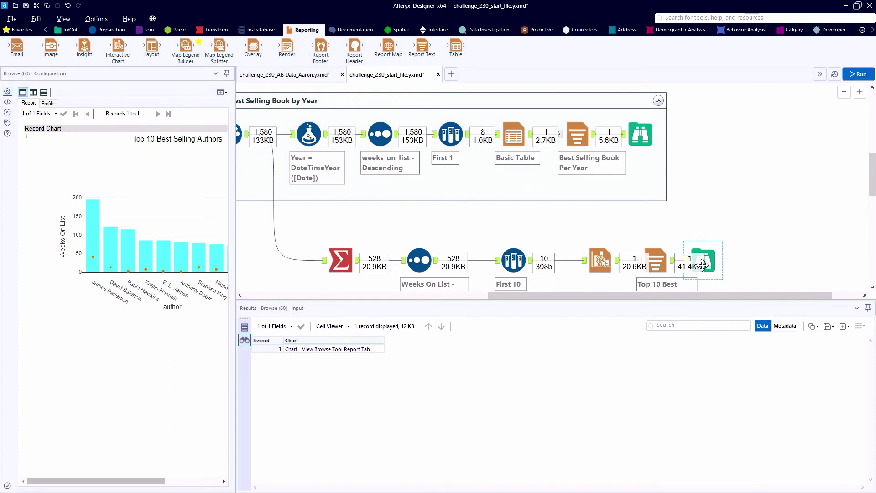
pyautogui.moveTo(703, 265); pyautogui.dragTo(710, 265)
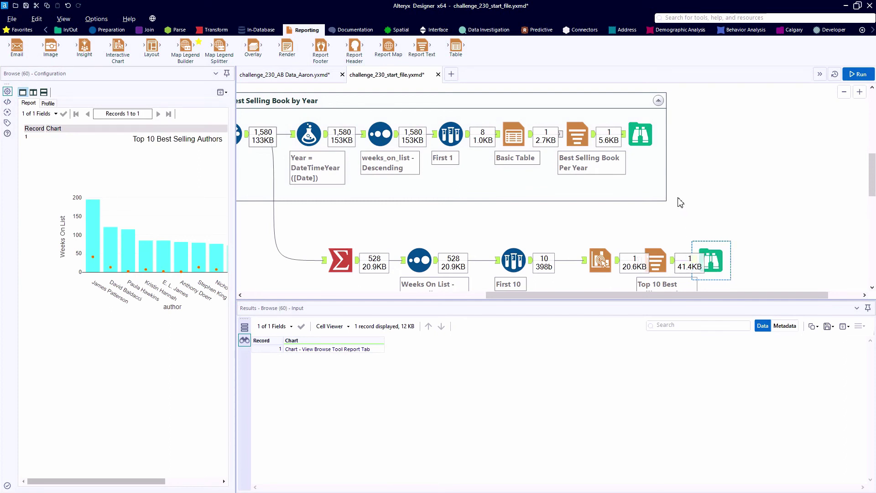
pyautogui.click(641, 135)
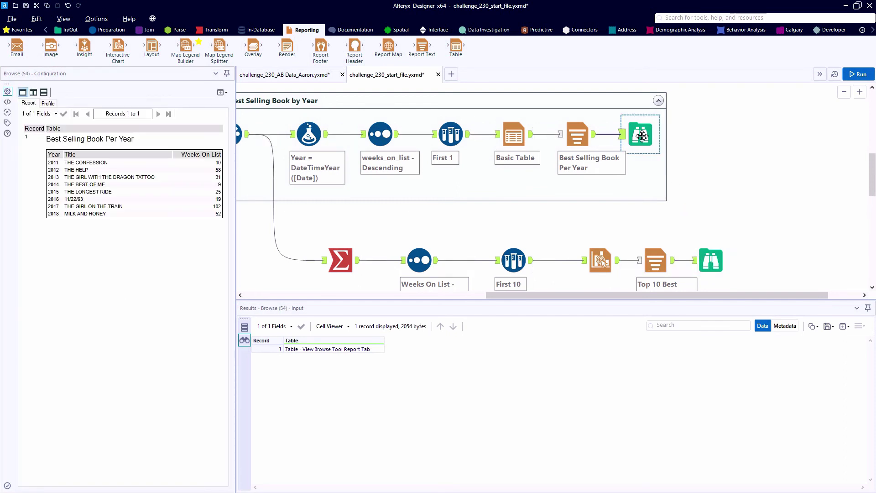
# Add a Union step after the chart title step, set to Auto Config by Position
pyautogui.click(148, 29)
pyautogui.moveTo(214, 53); pyautogui.dragTo(758, 205)
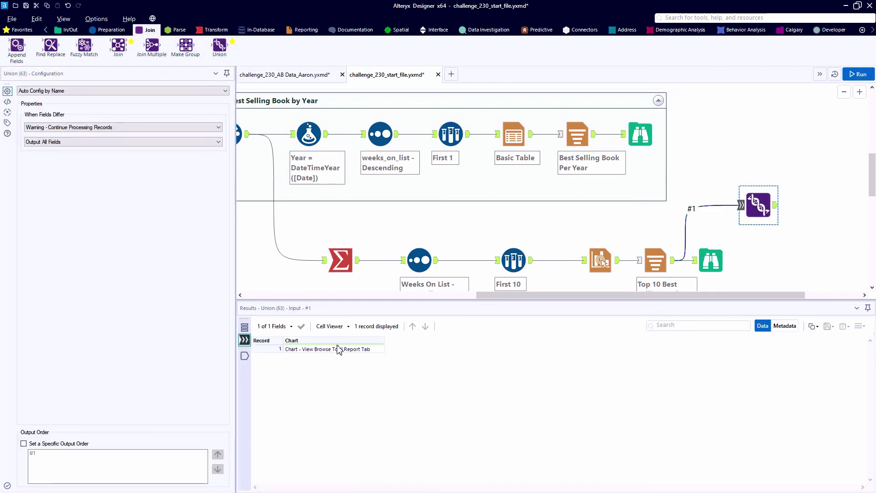
pyautogui.click(116, 91)
pyautogui.click(114, 105)
# Connect the best-book table as Union input #2, enforce a specific output order, and run
pyautogui.moveTo(594, 134); pyautogui.dragTo(741, 206)
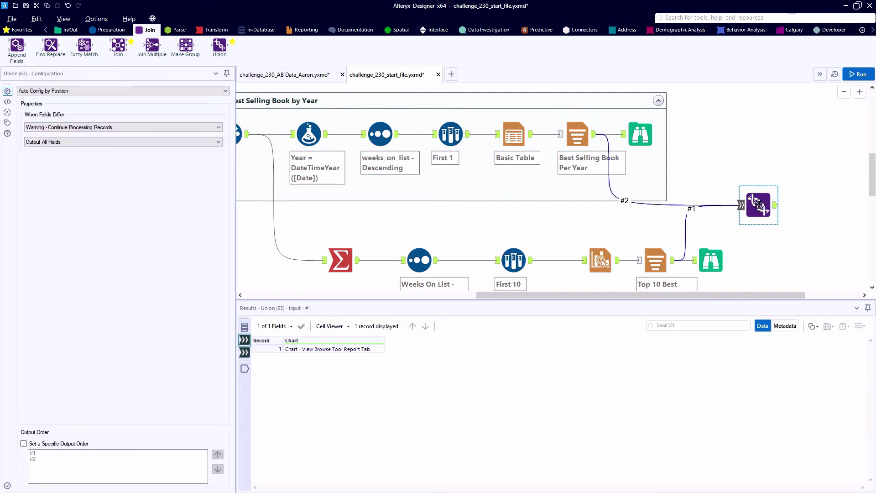
pyautogui.click(24, 444)
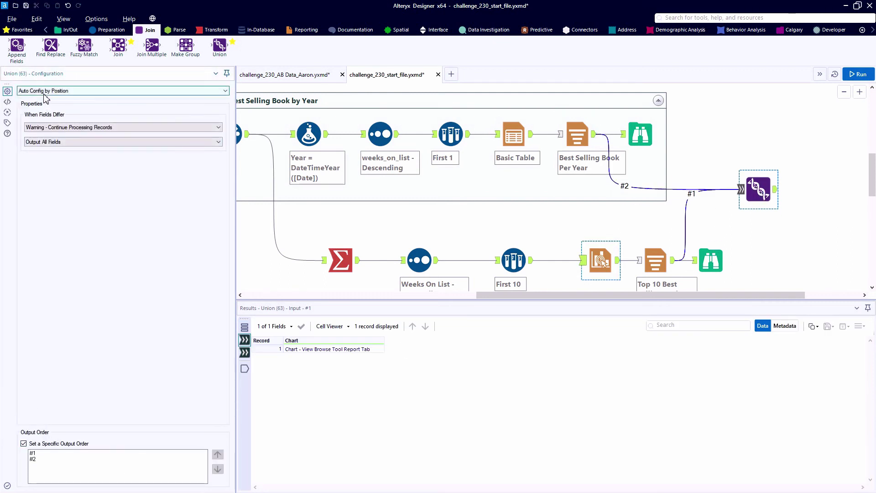
pyautogui.hotkey('ctrl', 'r')
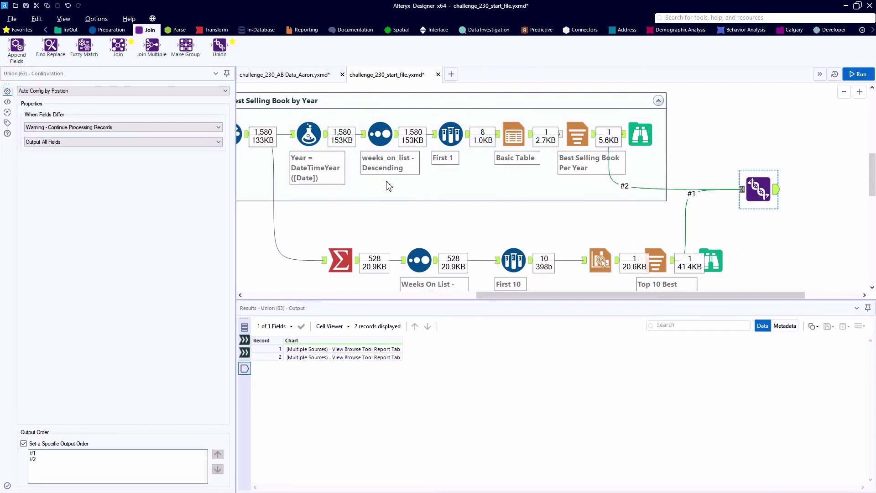
pyautogui.click(405, 190)
pyautogui.click(305, 29)
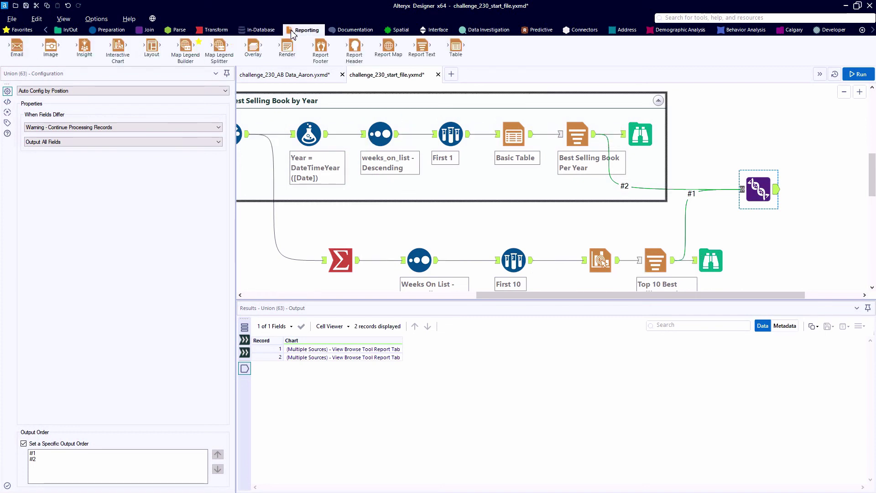
# Add a Layout step after the Union with All Records Combined and Vertical orientation
pyautogui.moveTo(152, 48); pyautogui.dragTo(821, 189)
pyautogui.click(69, 91)
pyautogui.click(65, 119)
pyautogui.click(76, 184)
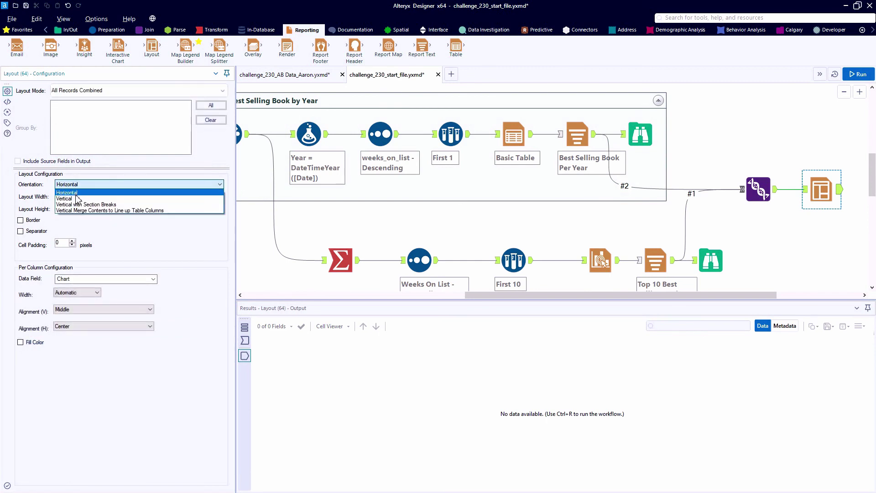
pyautogui.click(78, 201)
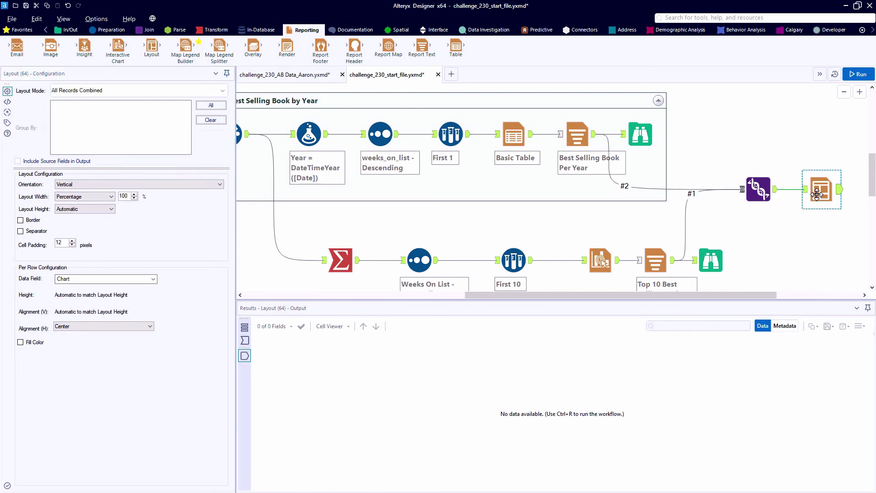
# Run the workflow and view the vertically stacked chart and table in the Browse output
pyautogui.click(781, 233)
pyautogui.hotkey('ctrl', 'r')
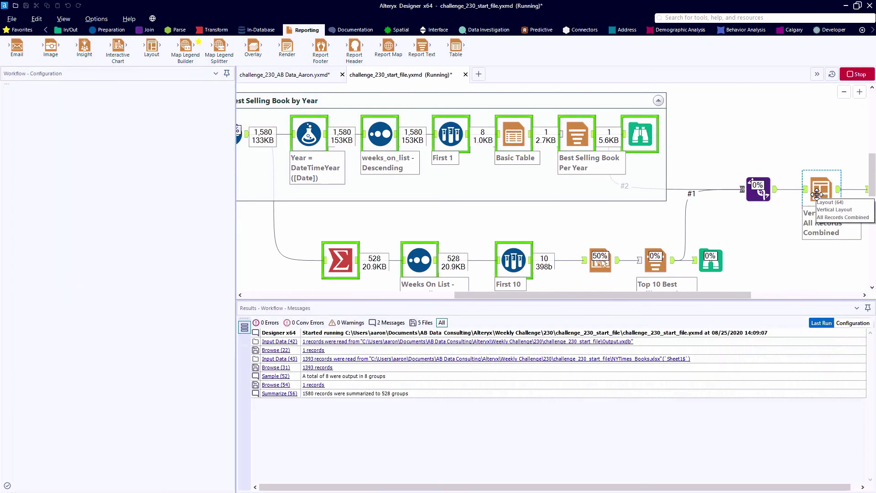
pyautogui.click(869, 188)
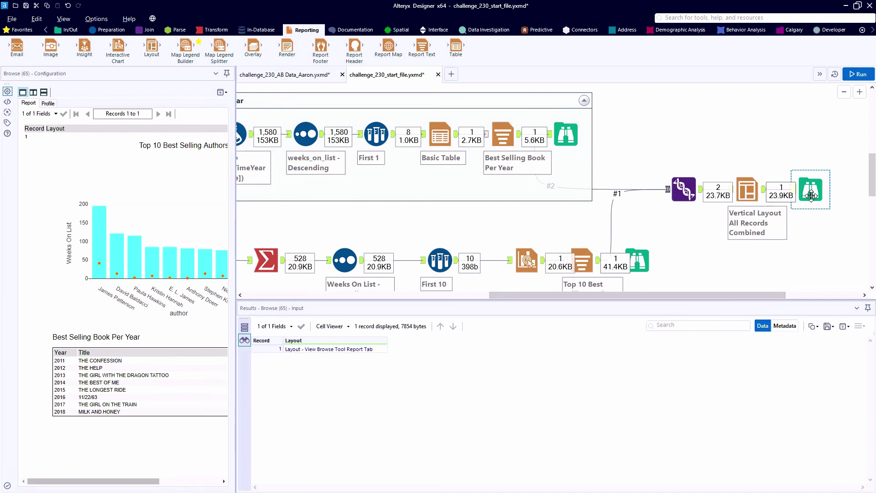
pyautogui.moveTo(810, 196); pyautogui.dragTo(865, 196)
pyautogui.moveTo(722, 296); pyautogui.dragTo(779, 296)
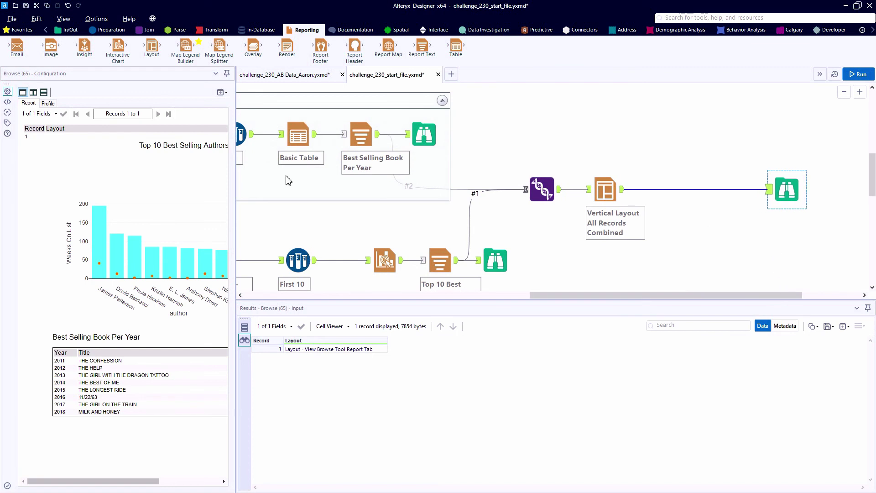
# Insert a Report Text step before the Browse, attached to the existing Layout field
pyautogui.click(171, 122)
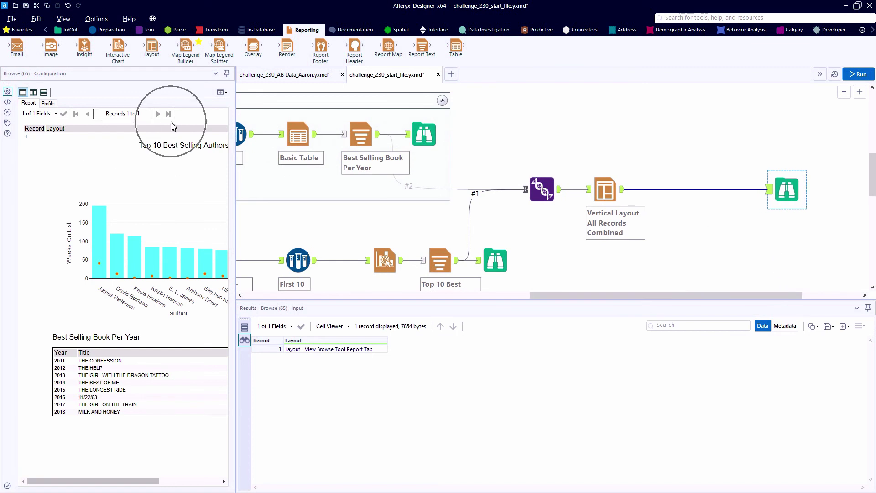
pyautogui.click(160, 338)
pyautogui.click(143, 446)
pyautogui.moveTo(421, 46); pyautogui.dragTo(678, 189)
pyautogui.click(64, 120)
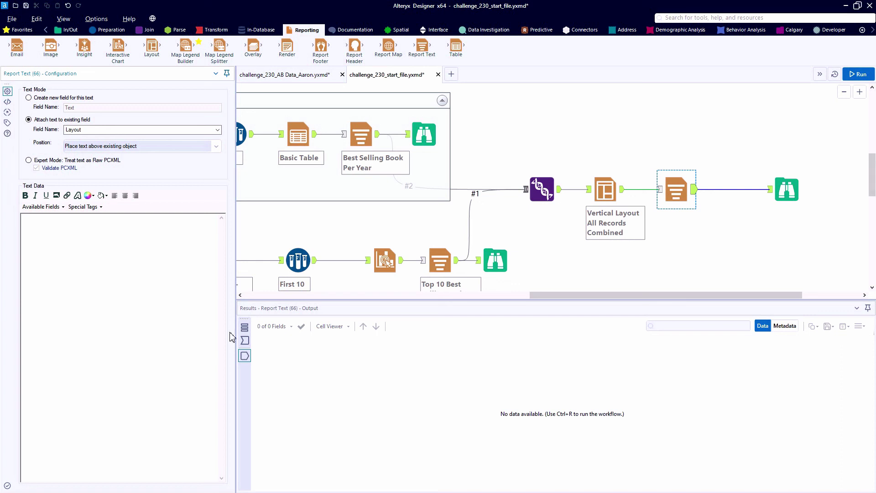
# Enter the 'Reading Recommendations' header text in the Report Text step and copy the step
pyautogui.write('Reading Recommendations')
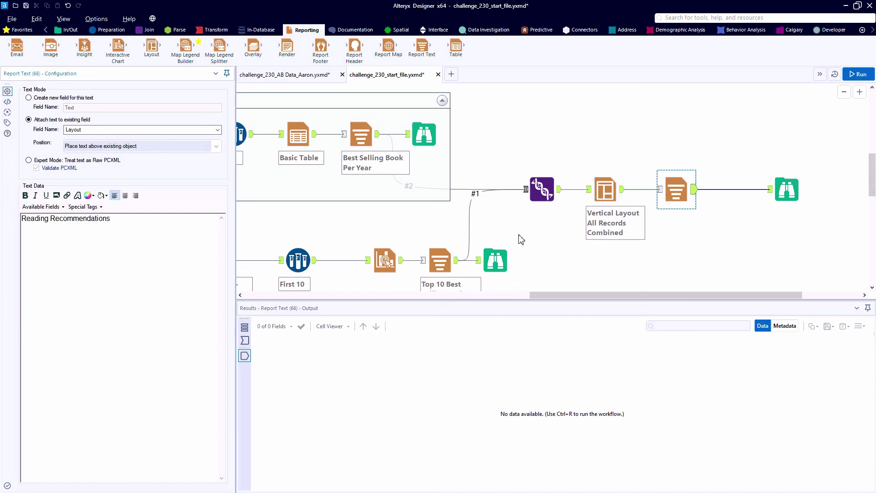
pyautogui.rightClick(686, 187)
pyautogui.press('Escape')
# Paste a copy before the Browse, positioned below, reading 'Based on New York Times Best Sellers List 2011 - 2018'
pyautogui.rightClick(733, 189)
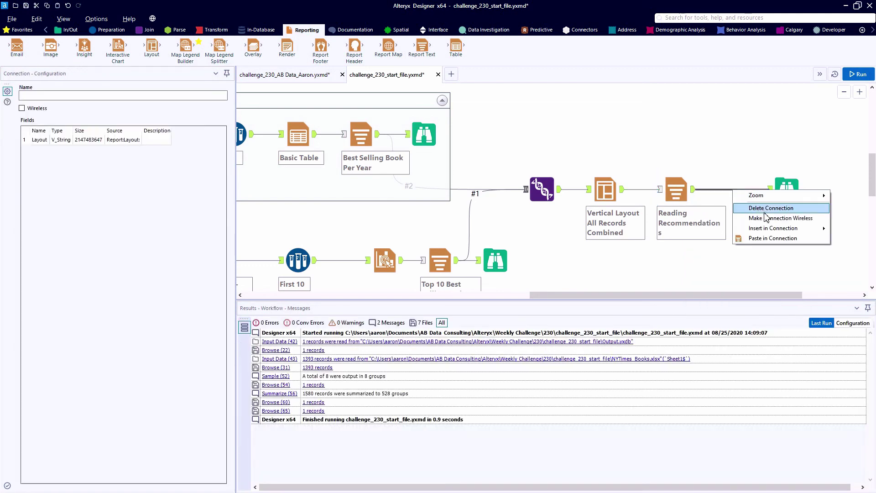
pyautogui.click(772, 238)
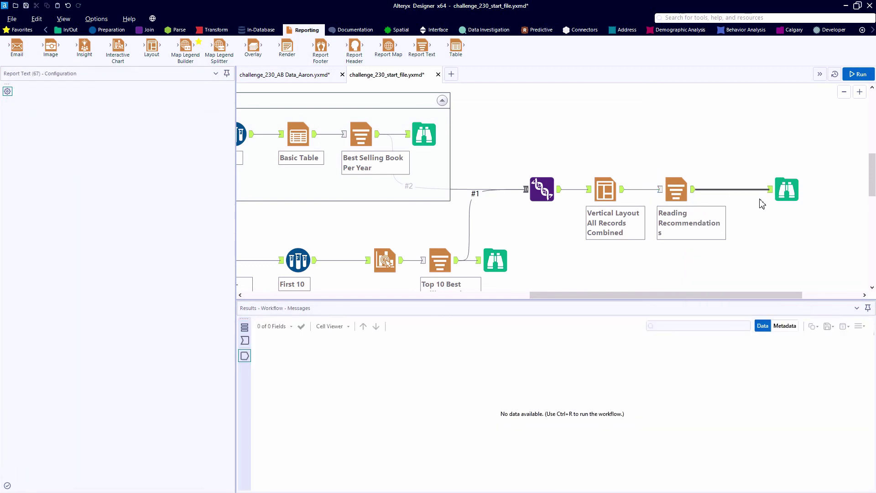
pyautogui.click(78, 147)
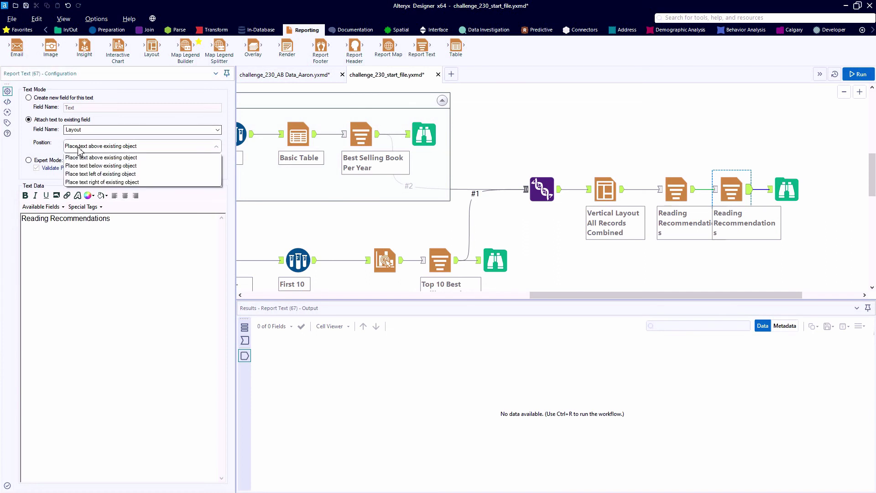
pyautogui.click(89, 166)
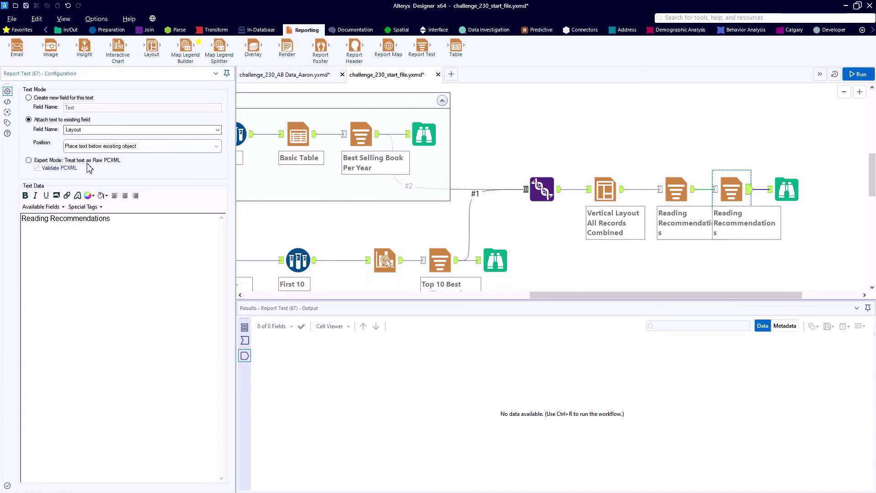
pyautogui.keyDown('ctrl'); pyautogui.click(786, 189); pyautogui.keyUp('ctrl')
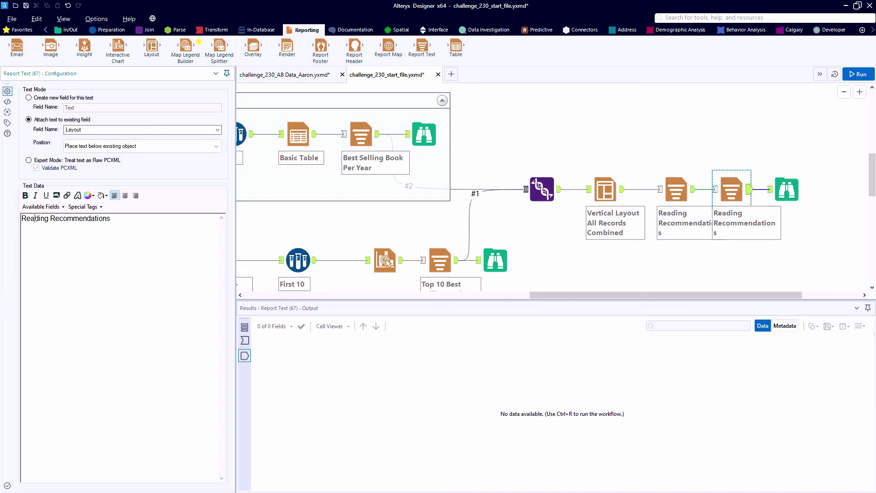
pyautogui.hotkey('ctrl', 'a')
pyautogui.write('Based on New York Times Best Sellers List 2011 - 2018')
# Set the source line's font to Arial Narrow Bold Italic, size 10
pyautogui.hotkey('ctrl', 'a')
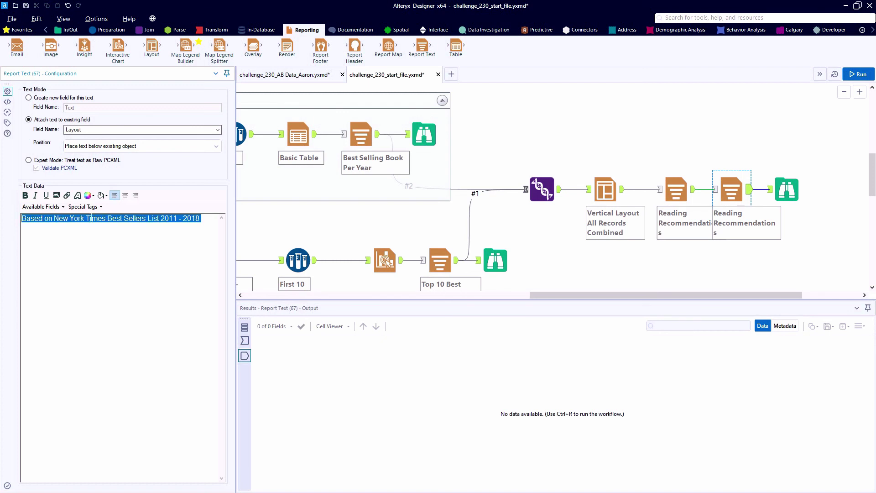
pyautogui.click(77, 196)
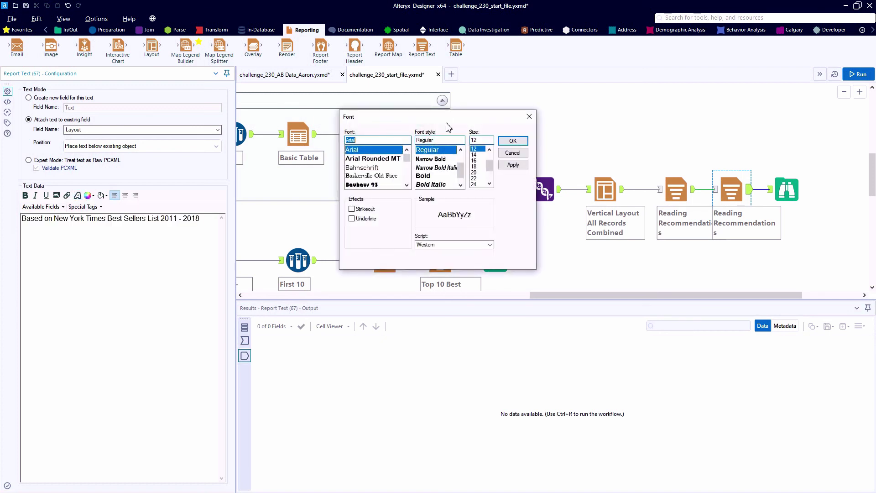
pyautogui.click(489, 149)
pyautogui.click(489, 149)
pyautogui.click(474, 149)
pyautogui.click(458, 167)
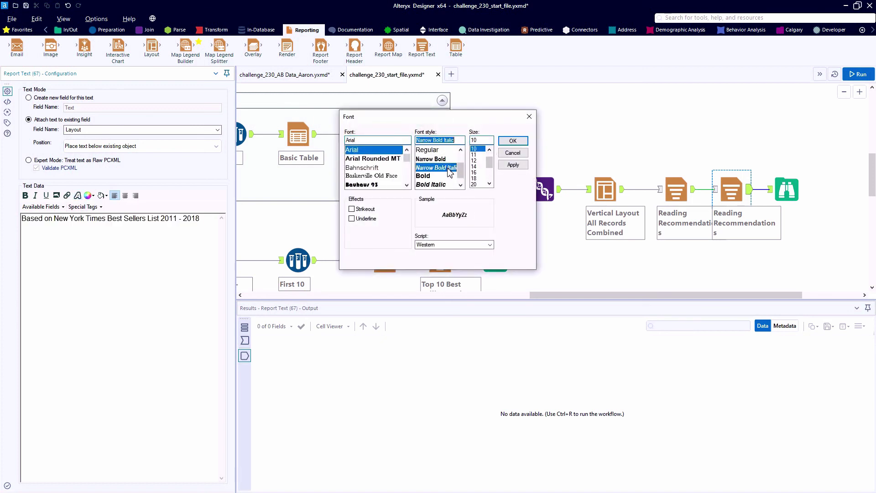
pyautogui.click(513, 141)
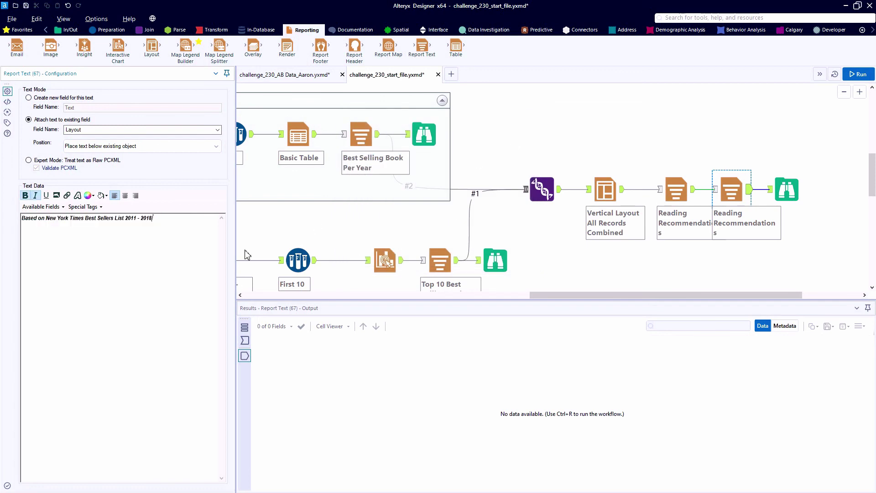
# Run the workflow and view the finished report with header and footer
pyautogui.hotkey('ctrl', 'r')
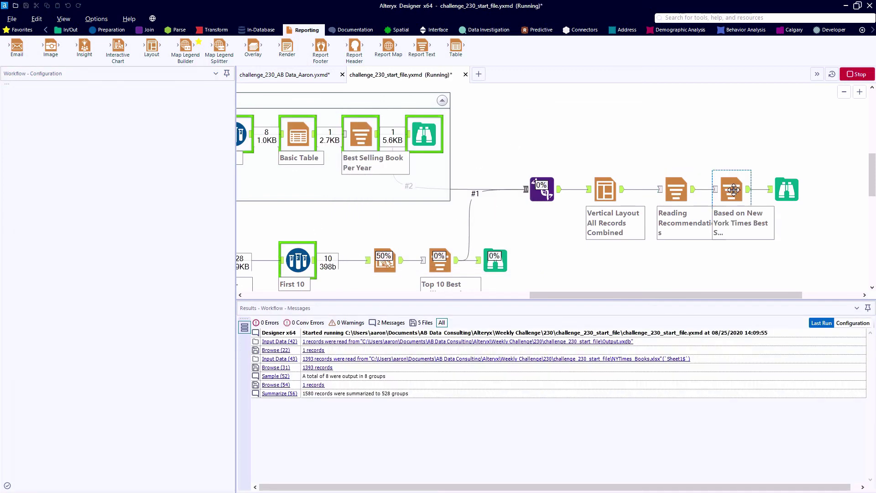
pyautogui.click(793, 189)
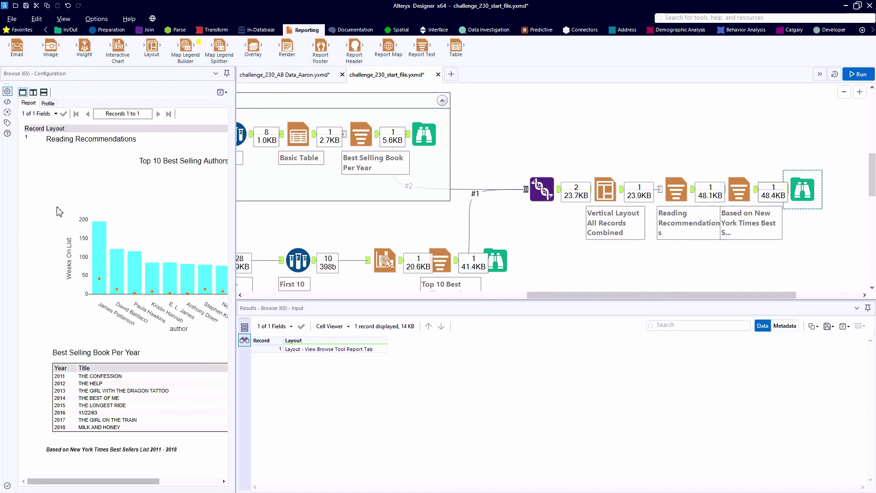
pyautogui.click(58, 149)
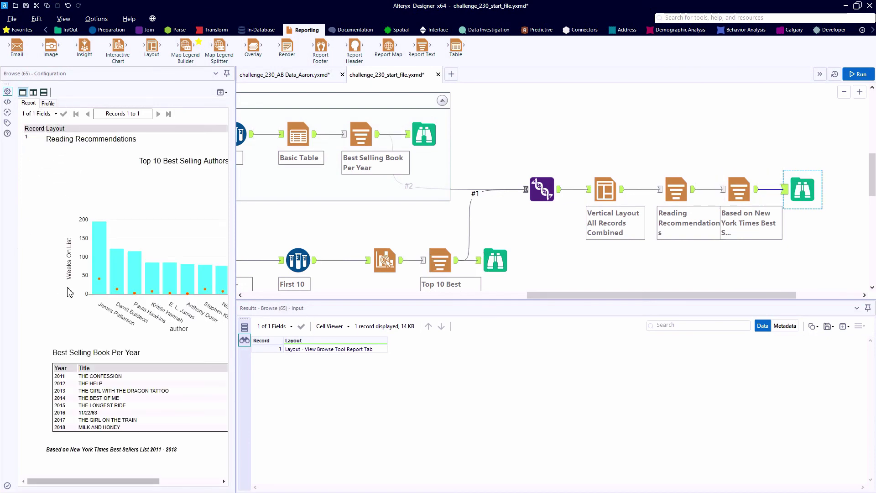
# Switch to the finished challenge_230_AB Data_Aaron workflow to compare reports
pyautogui.hotkey('ctrl', 'Tab')
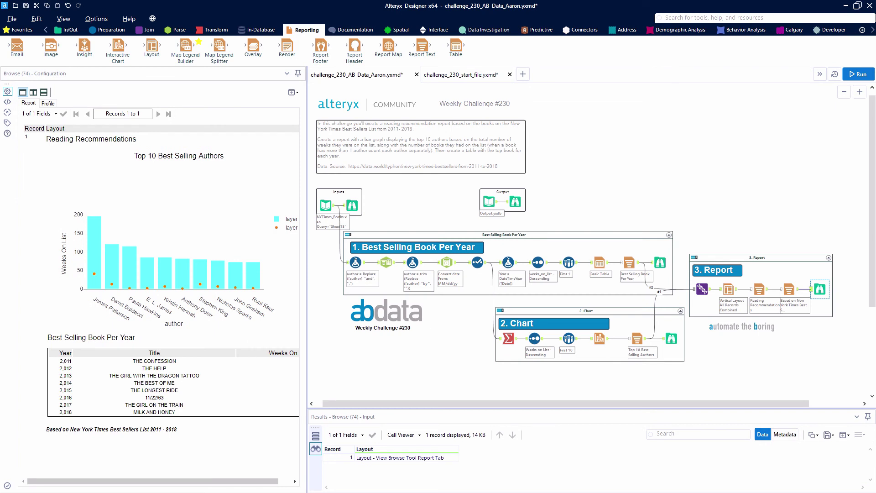